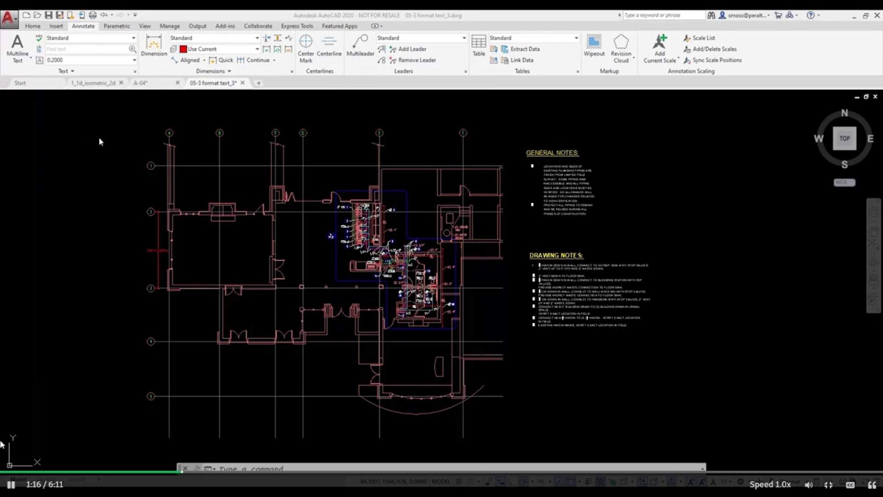
Create a new text style named General Notes
{"action": "left_click", "coordinate": [36, 28]}
{"action": "left_click", "coordinate": [268, 71]}
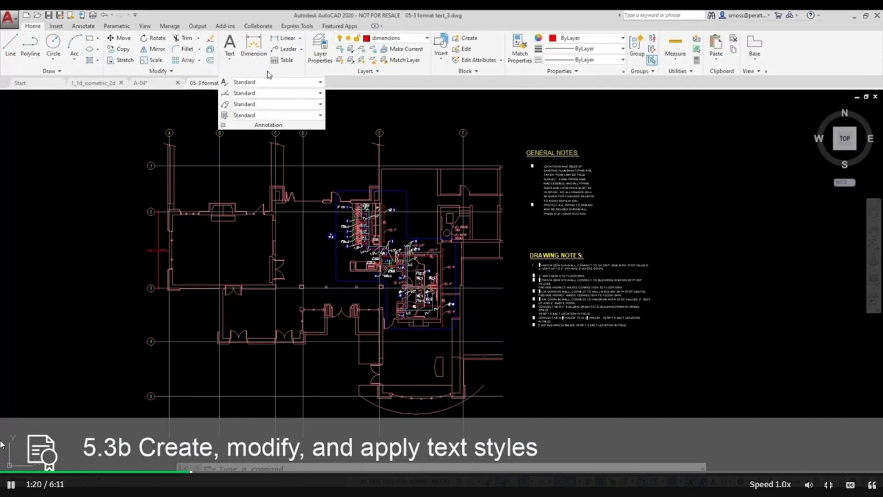
{"action": "left_click", "coordinate": [225, 87]}
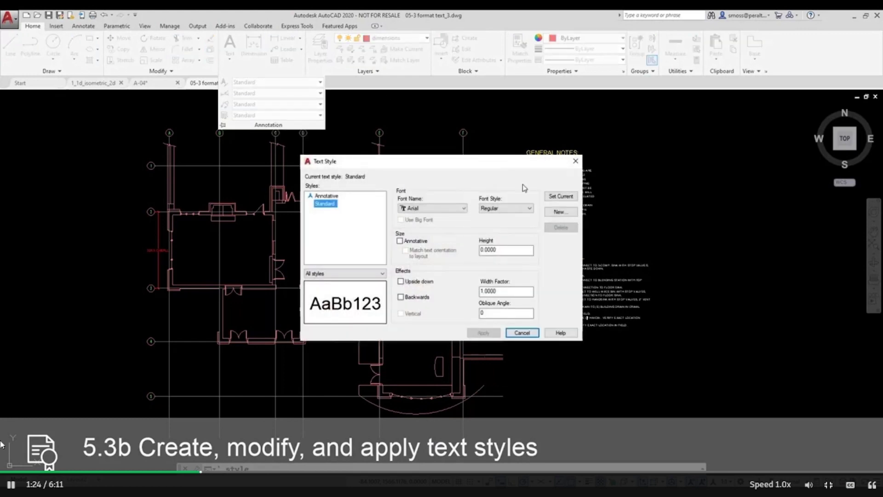
{"action": "left_click", "coordinate": [560, 212]}
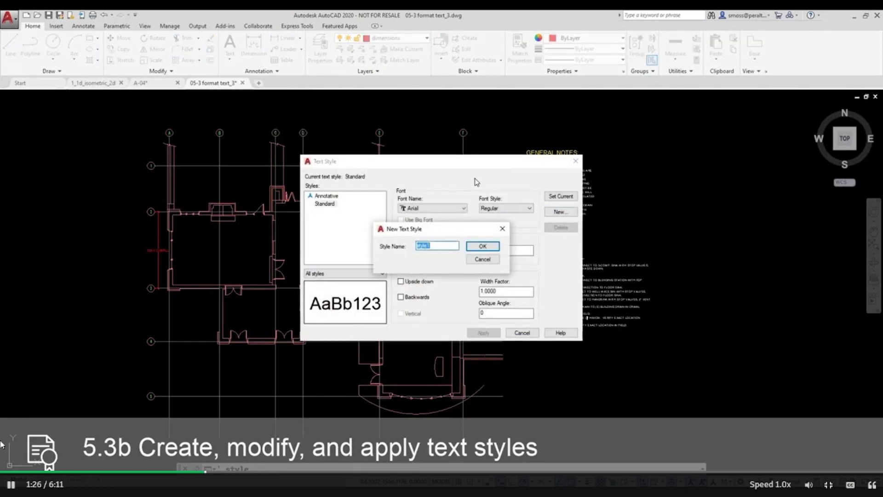
{"action": "type", "text": "General Notes"}
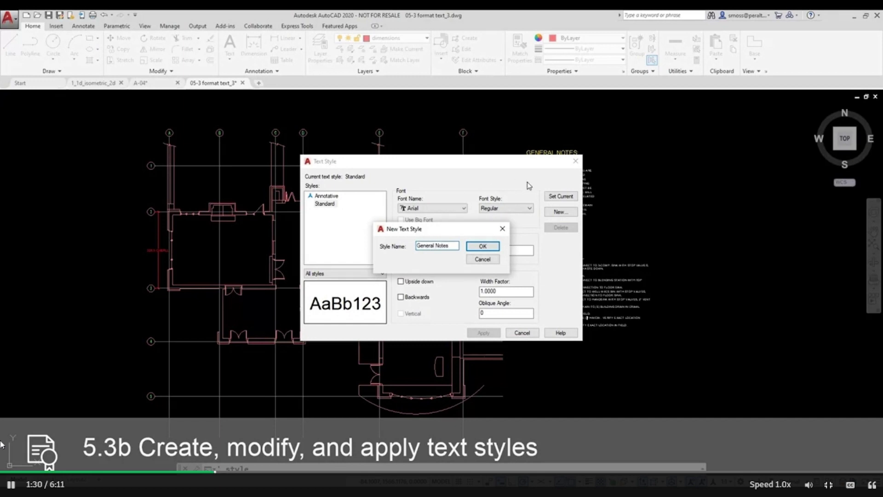
{"action": "left_click", "coordinate": [483, 246]}
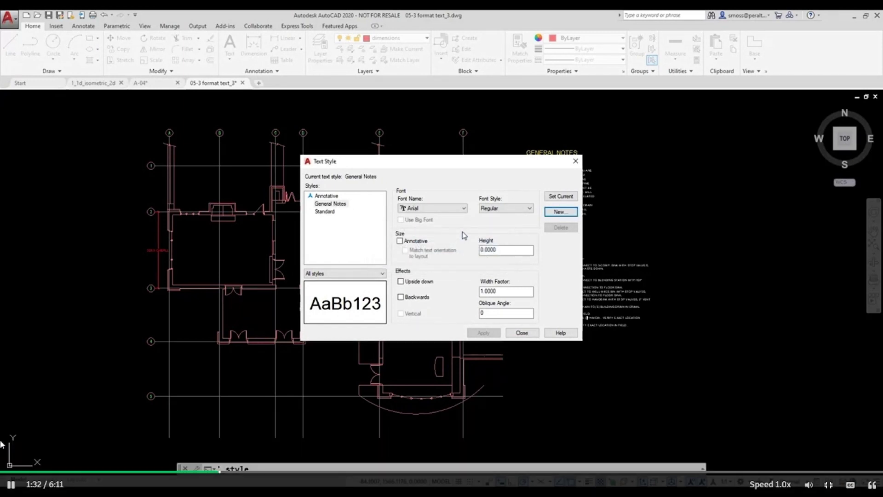
Set the General Notes style's font to Open Sans, apply the change and close the text style settings
{"action": "left_click", "coordinate": [453, 211]}
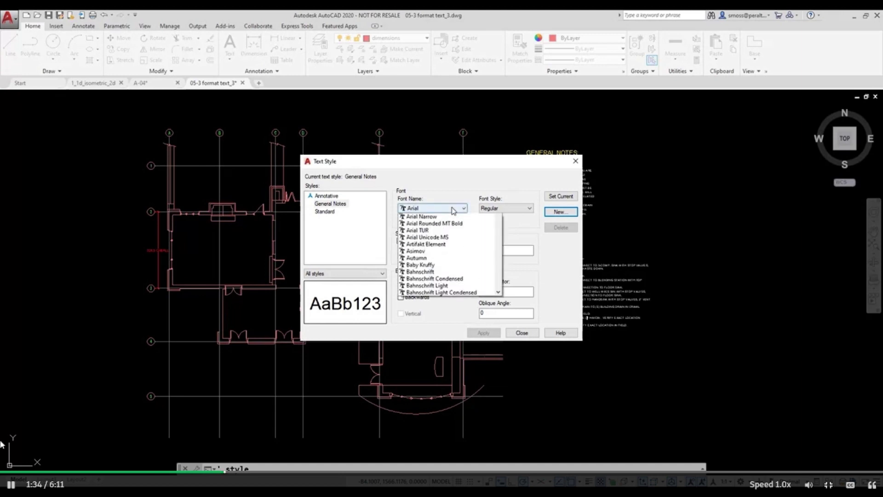
{"action": "key", "text": "o"}
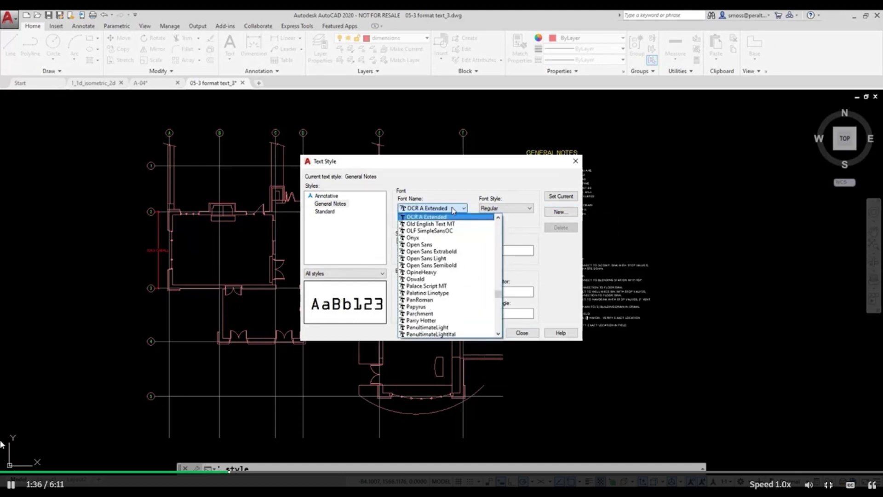
{"action": "key", "text": "p"}
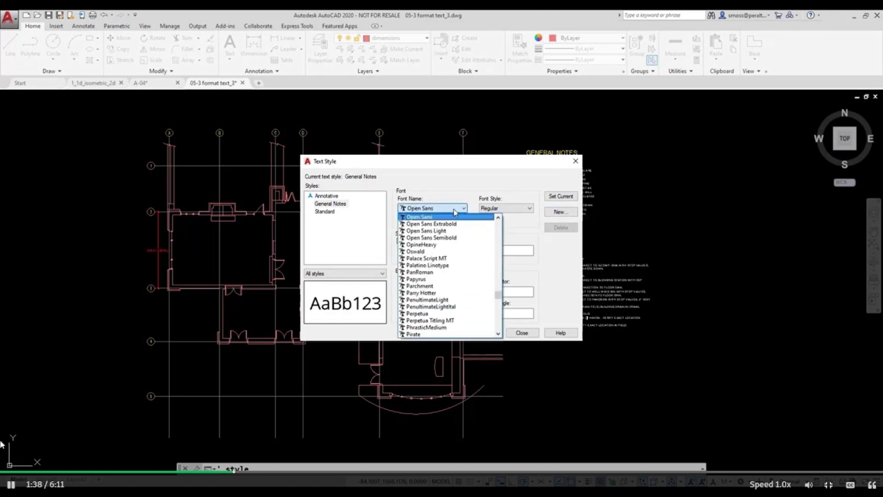
{"action": "left_click", "coordinate": [443, 218]}
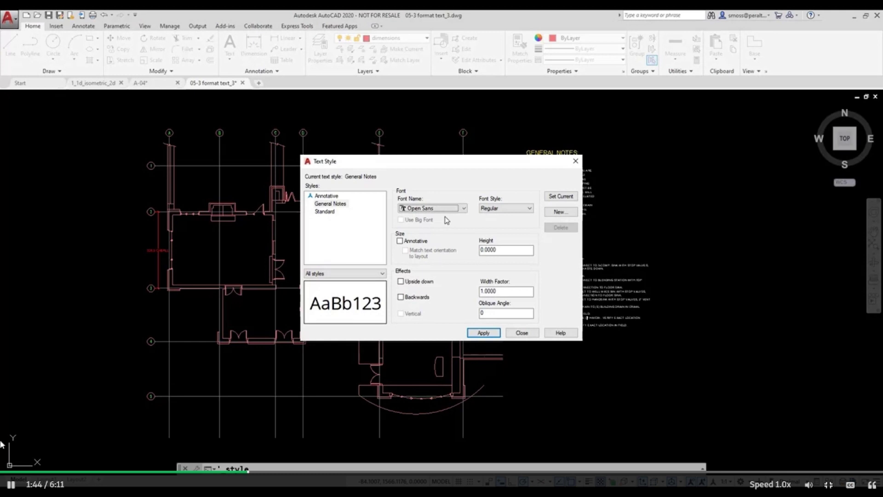
{"action": "left_click", "coordinate": [484, 333]}
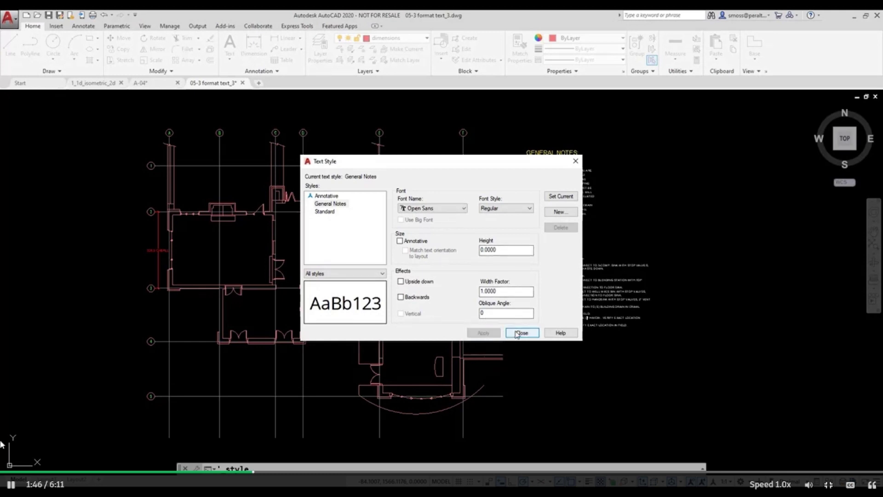
{"action": "left_click", "coordinate": [522, 332]}
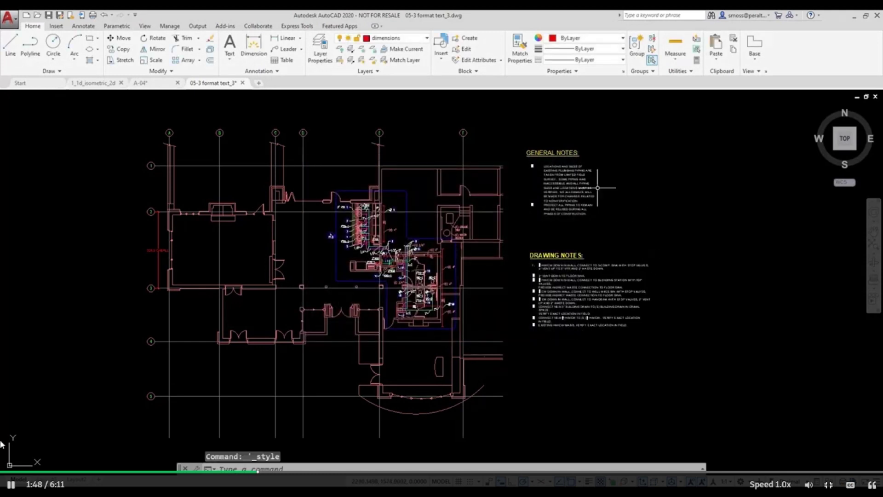
Apply the General Notes text style to the general notes and drawing notes text blocks
{"action": "left_click", "coordinate": [556, 175]}
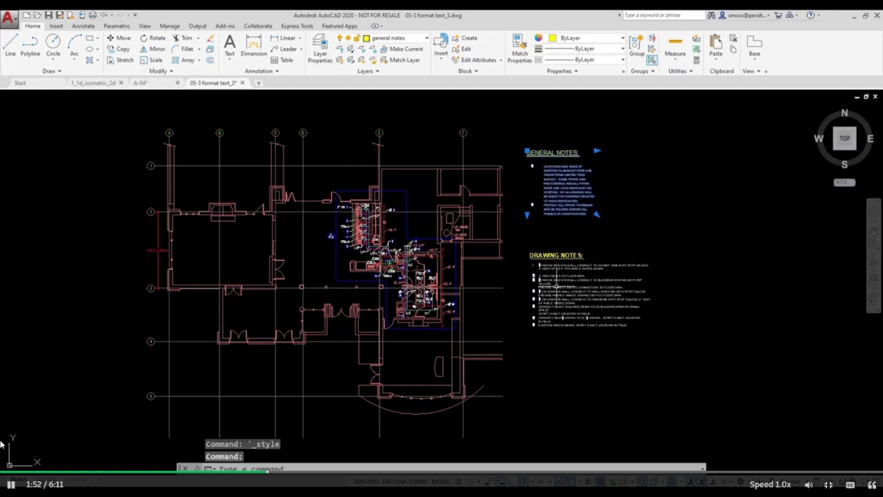
{"action": "left_click", "coordinate": [593, 285]}
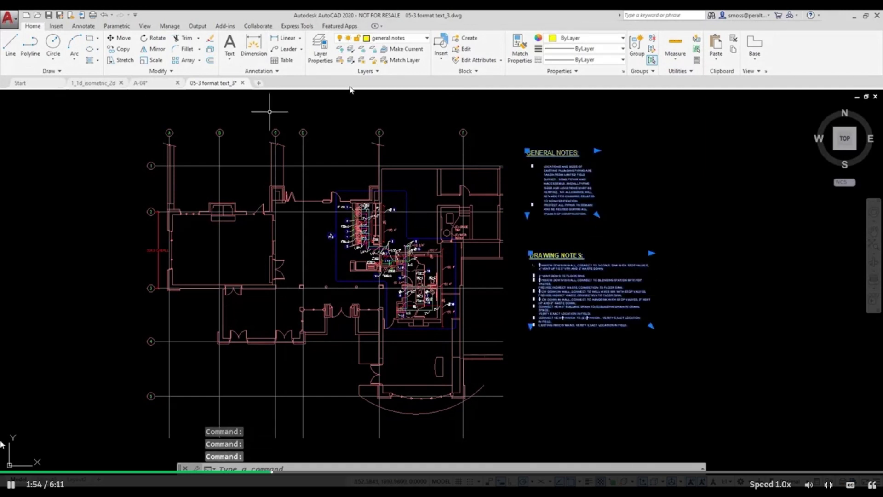
{"action": "left_click", "coordinate": [84, 26]}
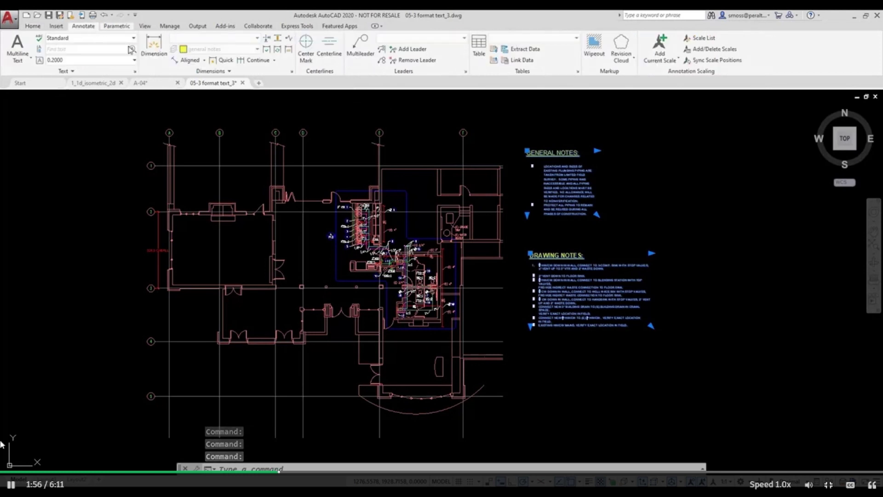
{"action": "left_click", "coordinate": [90, 40]}
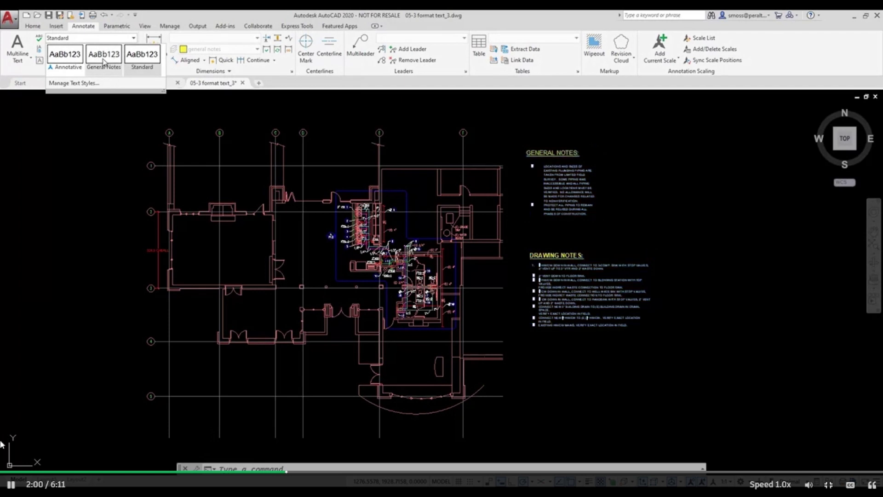
{"action": "left_click", "coordinate": [104, 54]}
{"action": "key", "text": "Escape"}
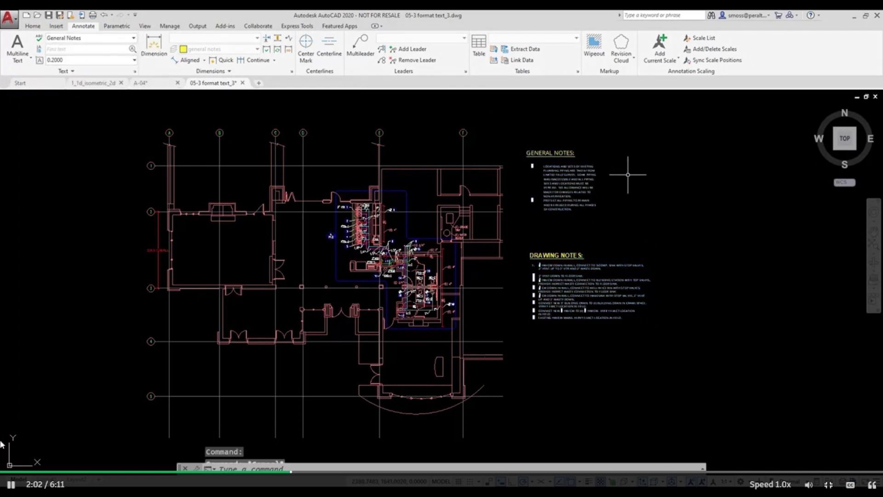
Switch to Layout1 and go to the title block's drawn, date and file name entries
{"action": "left_click", "coordinate": [46, 479]}
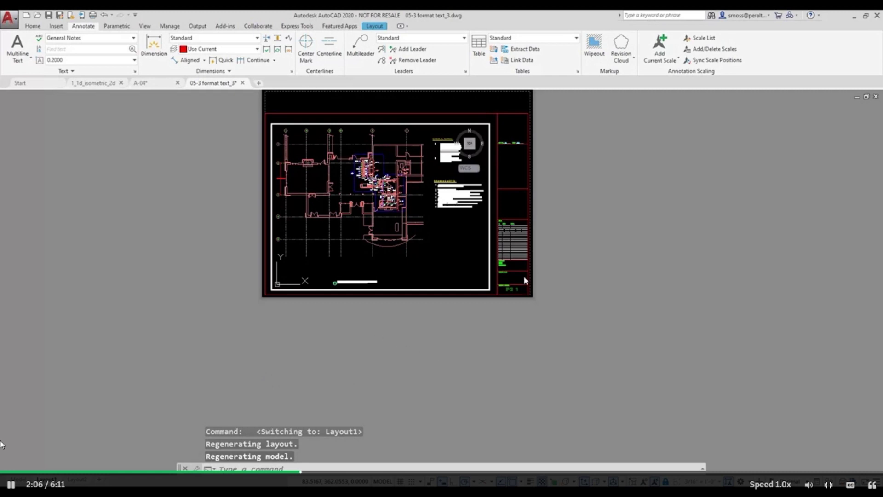
{"action": "scroll", "coordinate": [512, 236], "scroll_direction": "up", "scroll_amount": 5}
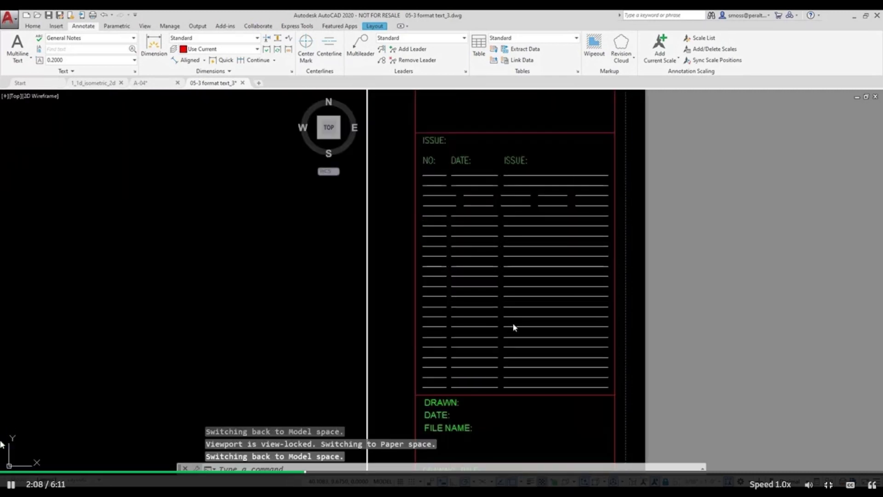
{"action": "middle_click_drag", "start_coordinate": [515, 327], "coordinate": [513, 152]}
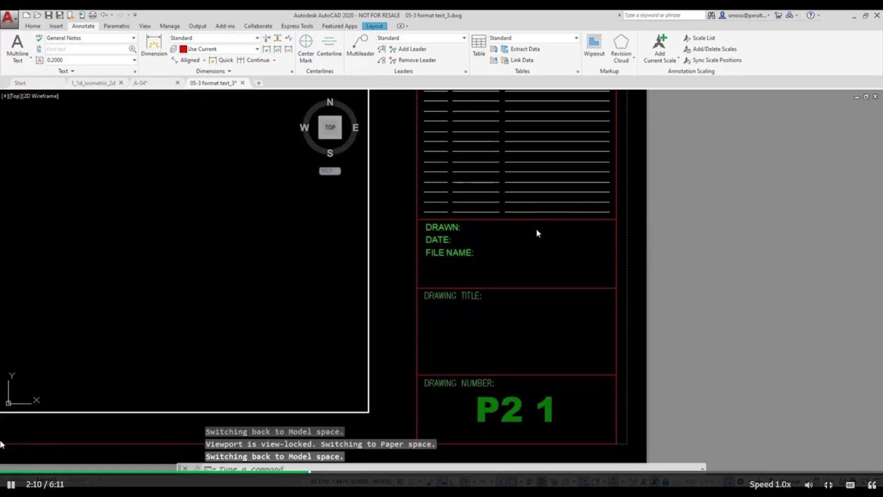
Open the drawing properties and review the title and author in the file summary
{"action": "left_click", "coordinate": [13, 25]}
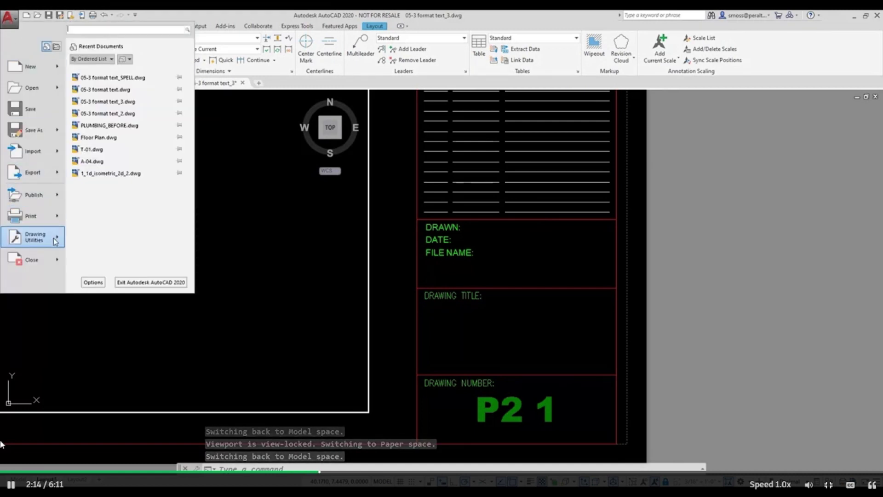
{"action": "mouse_move", "coordinate": [55, 242]}
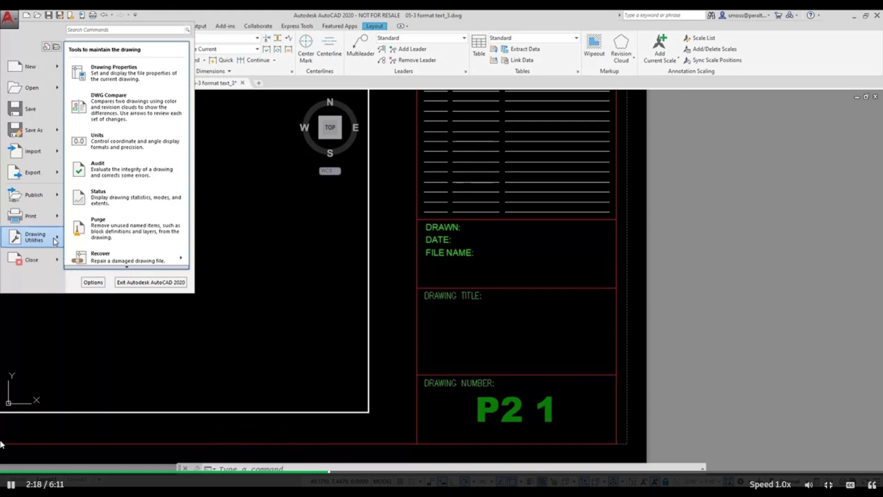
{"action": "left_click", "coordinate": [158, 78]}
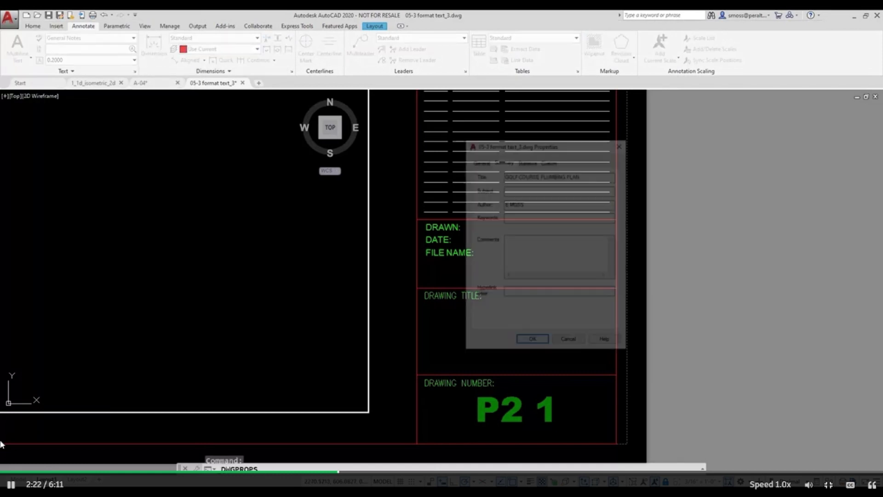
{"action": "left_click_drag", "start_coordinate": [586, 146], "coordinate": [295, 151]}
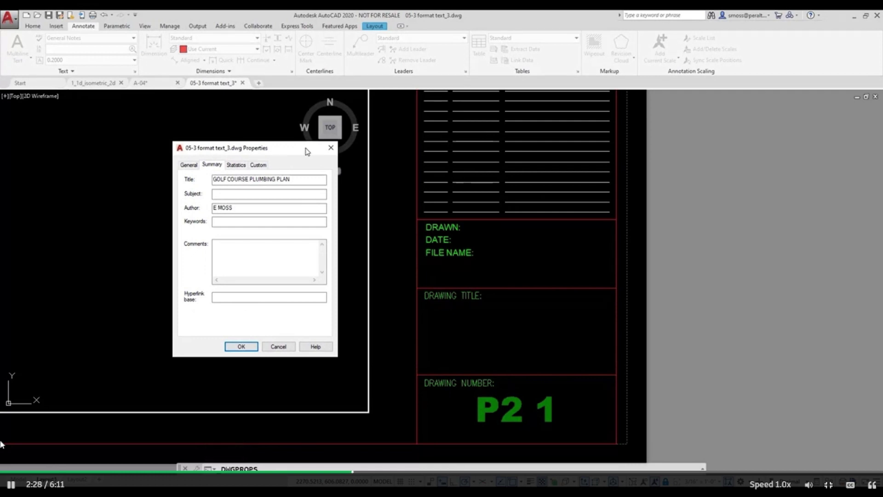
{"action": "left_click", "coordinate": [239, 346]}
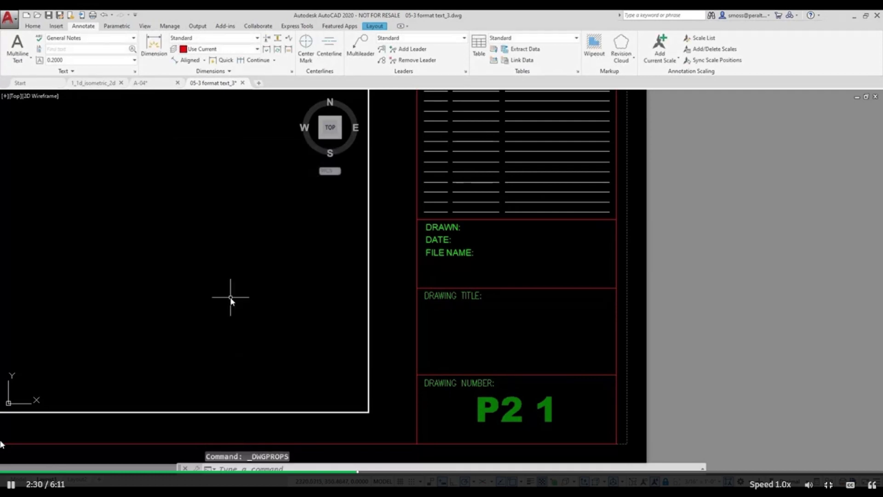
Insert the document's Author field in uppercase format after the title block's DRAWN: label
{"action": "scroll", "coordinate": [503, 252], "scroll_direction": "up", "scroll_amount": 2}
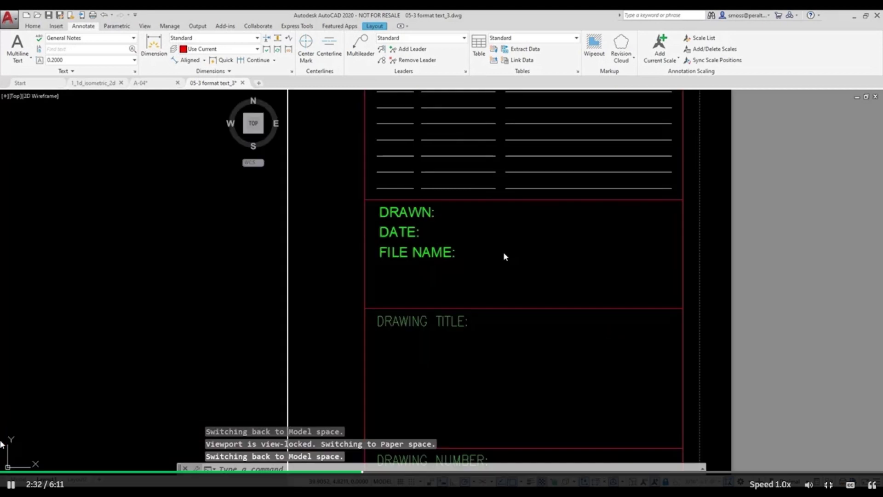
{"action": "left_click", "coordinate": [411, 214]}
{"action": "double_click", "coordinate": [433, 213]}
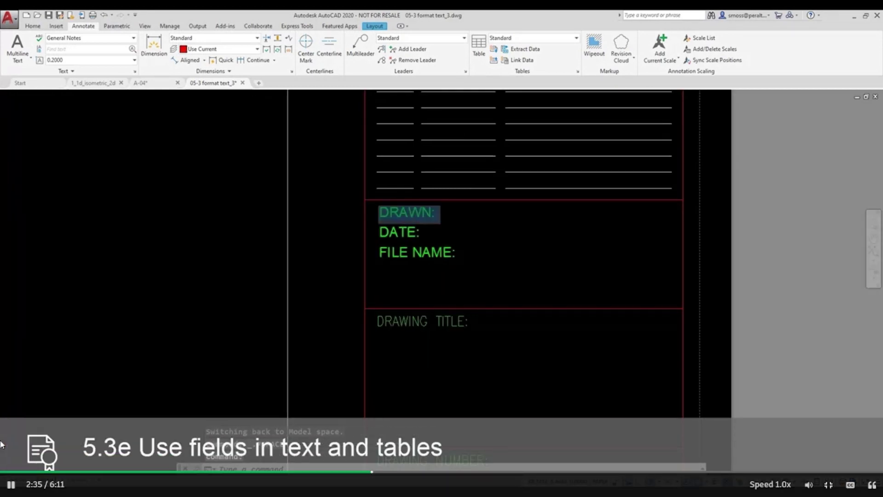
{"action": "right_click", "coordinate": [440, 217]}
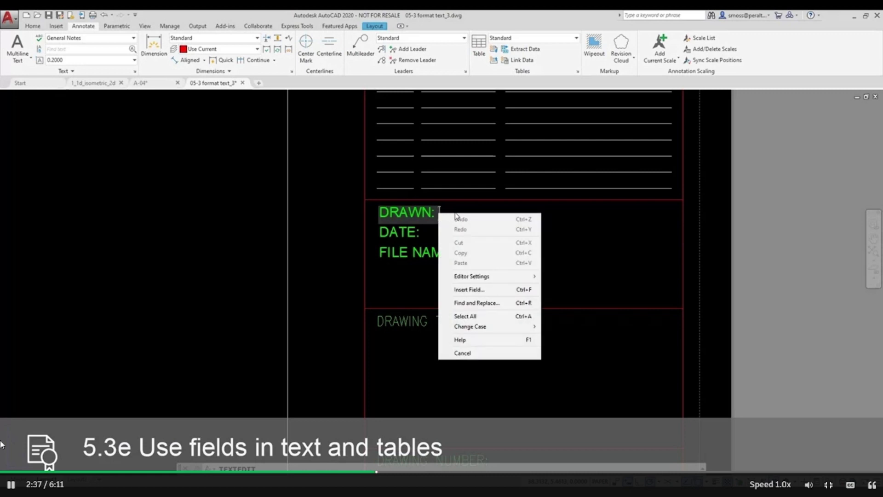
{"action": "left_click", "coordinate": [488, 290]}
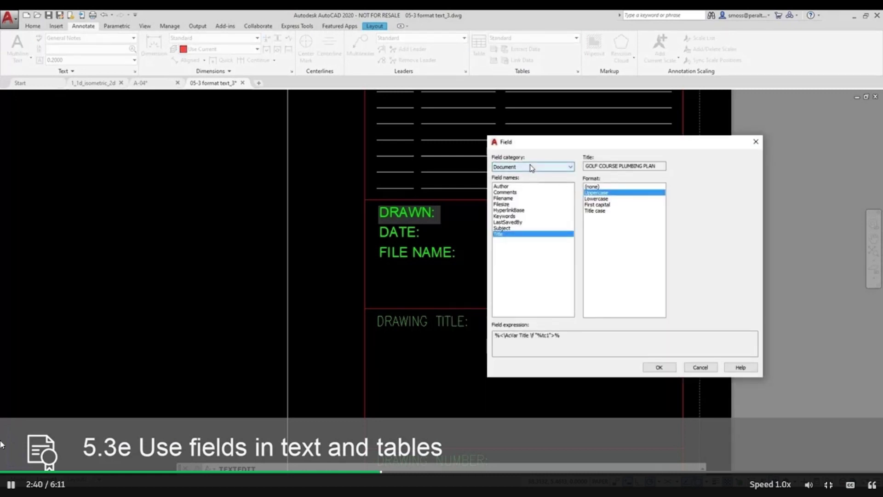
{"action": "left_click", "coordinate": [506, 186]}
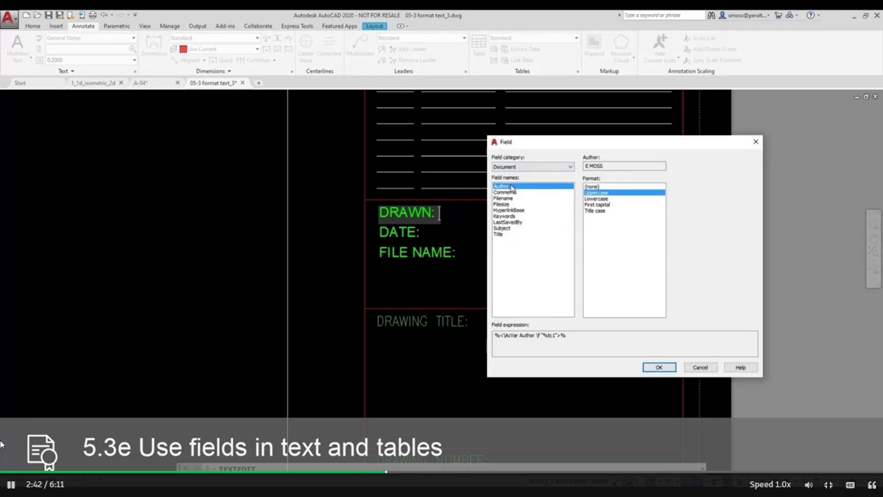
{"action": "left_click", "coordinate": [659, 367]}
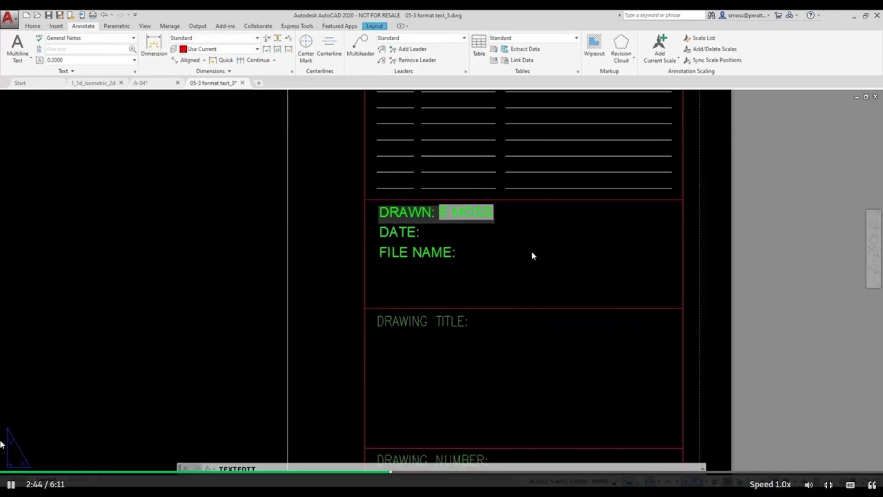
{"action": "left_click", "coordinate": [482, 251]}
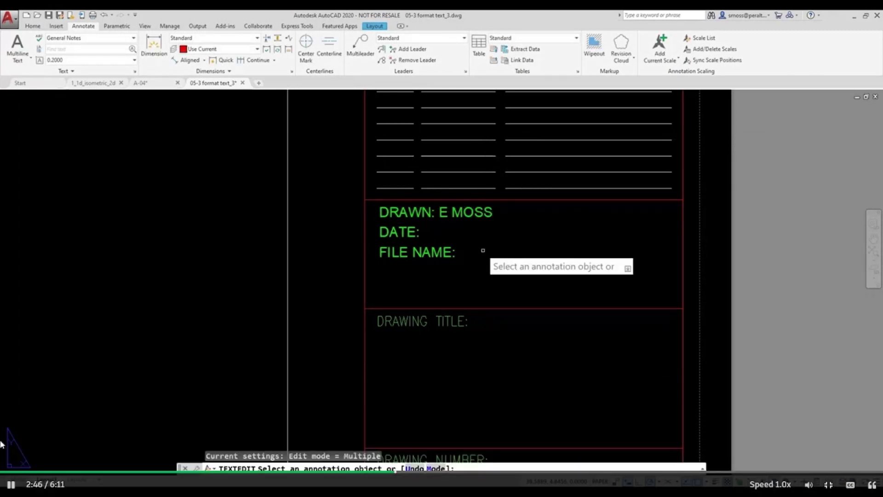
Insert a Date field in yyyy/MM/dd format after the title block's DATE: label
{"action": "left_click", "coordinate": [403, 234]}
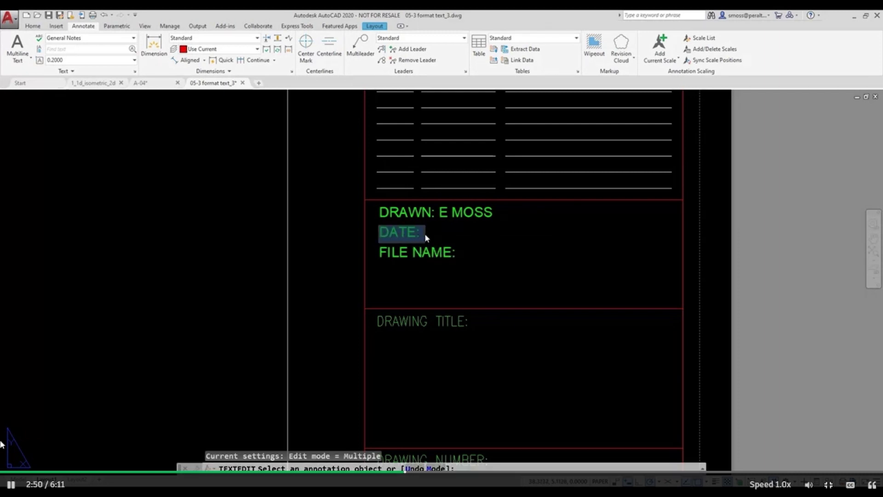
{"action": "right_click", "coordinate": [422, 235]}
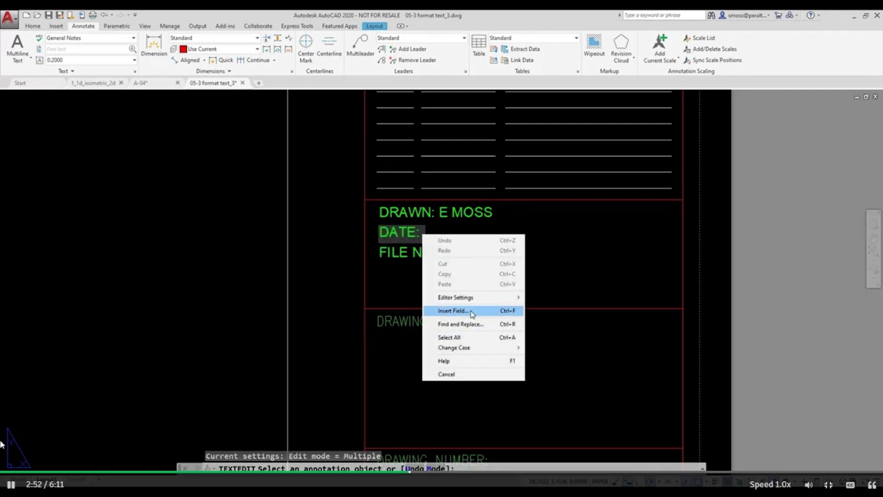
{"action": "left_click", "coordinate": [473, 315]}
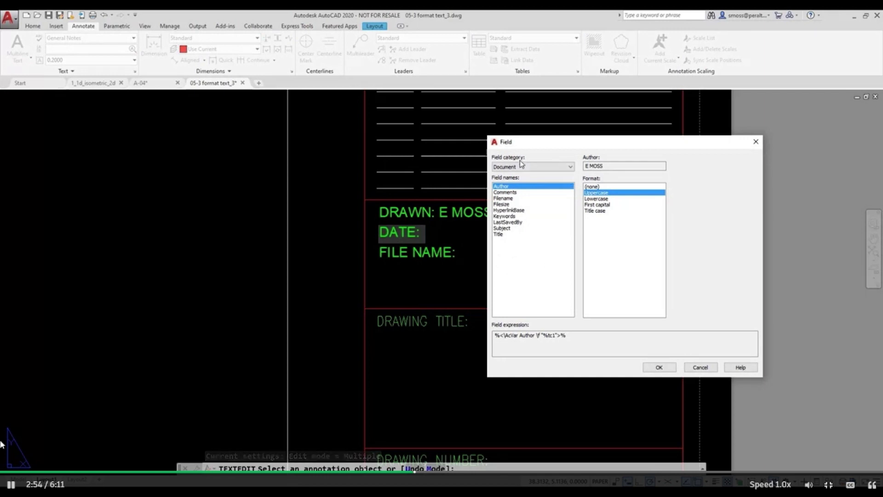
{"action": "left_click", "coordinate": [521, 165]}
{"action": "left_click", "coordinate": [521, 179]}
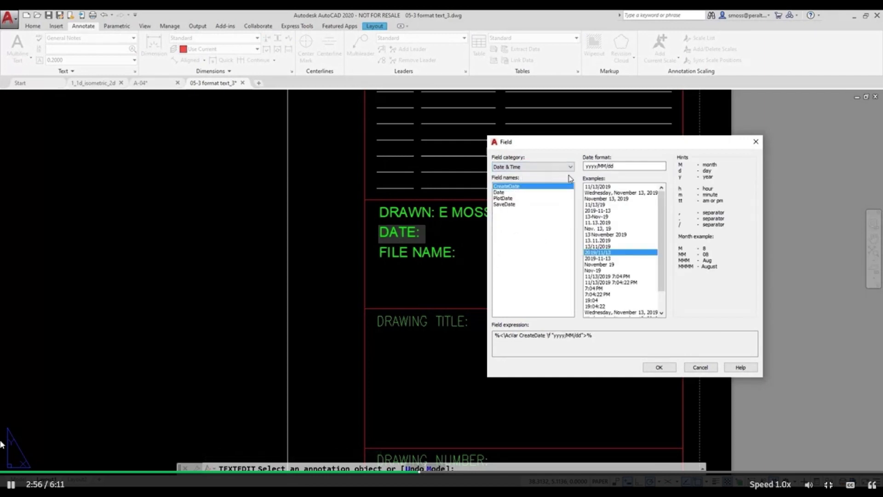
{"action": "left_click", "coordinate": [533, 192]}
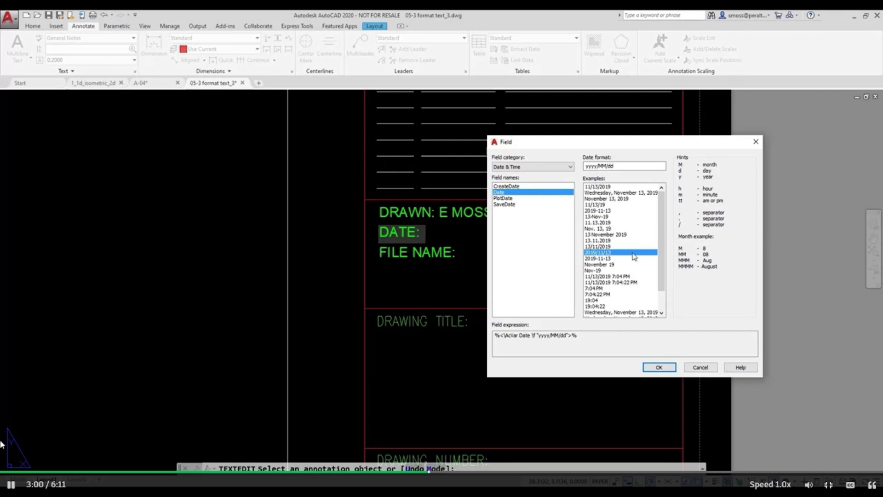
{"action": "left_click", "coordinate": [660, 367]}
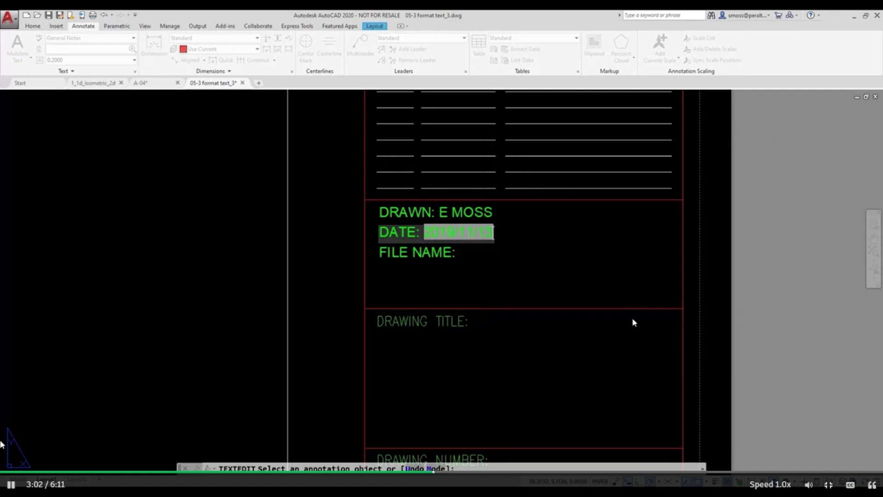
{"action": "left_click", "coordinate": [509, 271]}
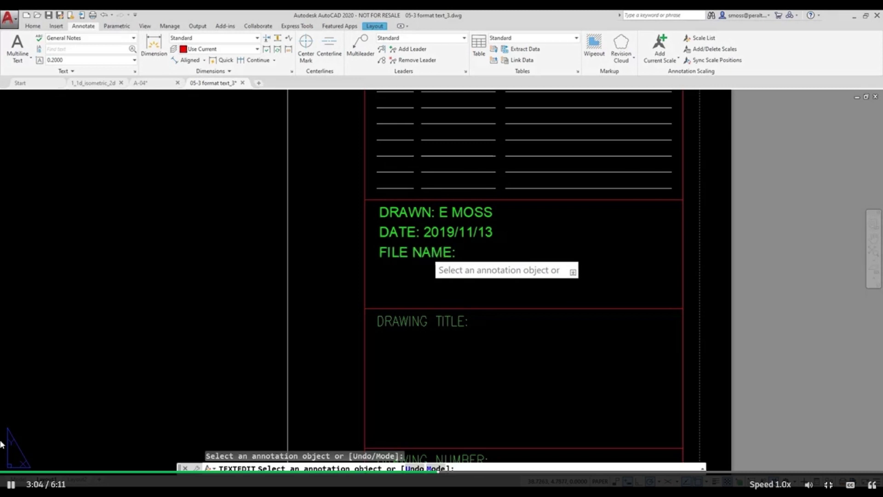
Insert the document's Filename field, filename only with no case format or extension, after the FILE NAME: label and finish text editing
{"action": "left_click", "coordinate": [428, 253]}
{"action": "left_click", "coordinate": [459, 252]}
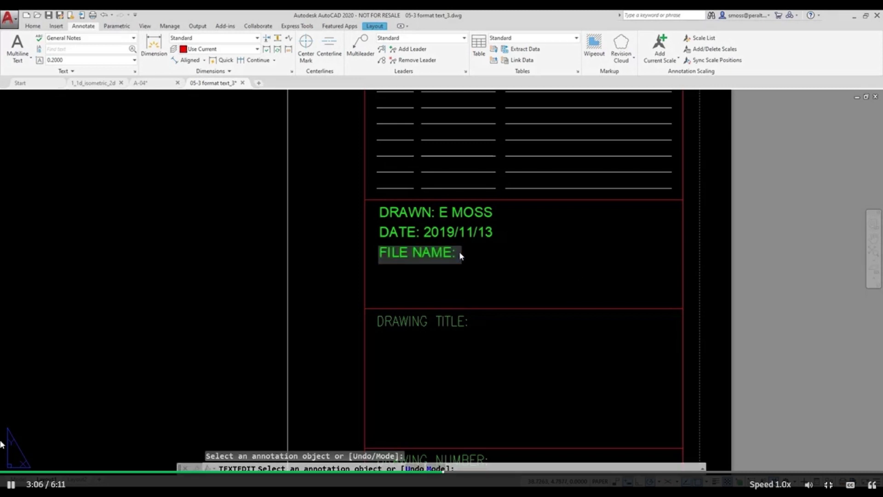
{"action": "right_click", "coordinate": [459, 252]}
{"action": "left_click", "coordinate": [502, 327]}
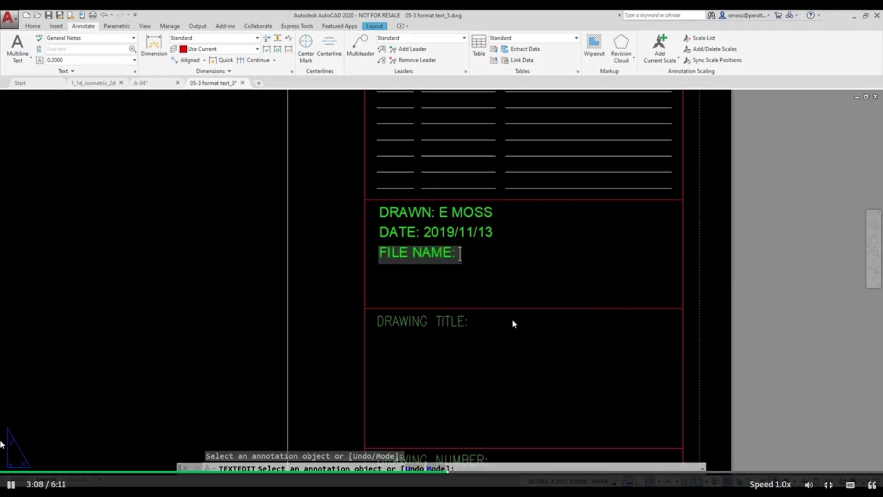
{"action": "left_click", "coordinate": [548, 167]}
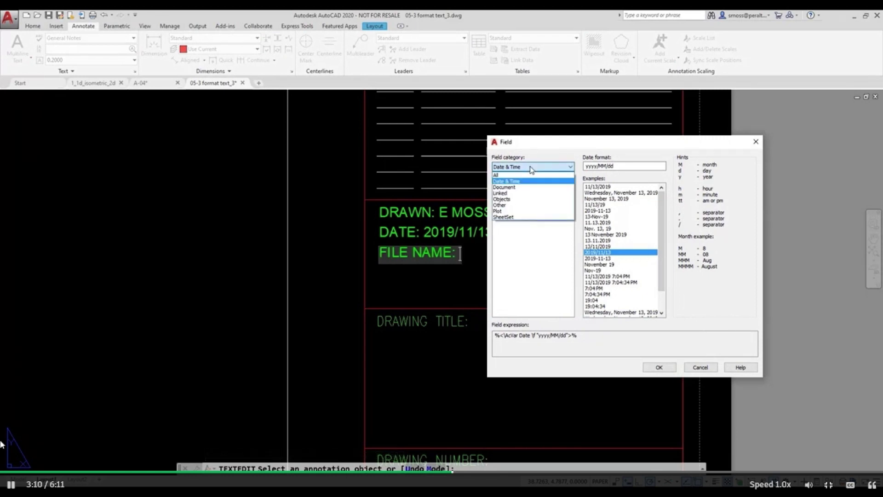
{"action": "left_click", "coordinate": [531, 184]}
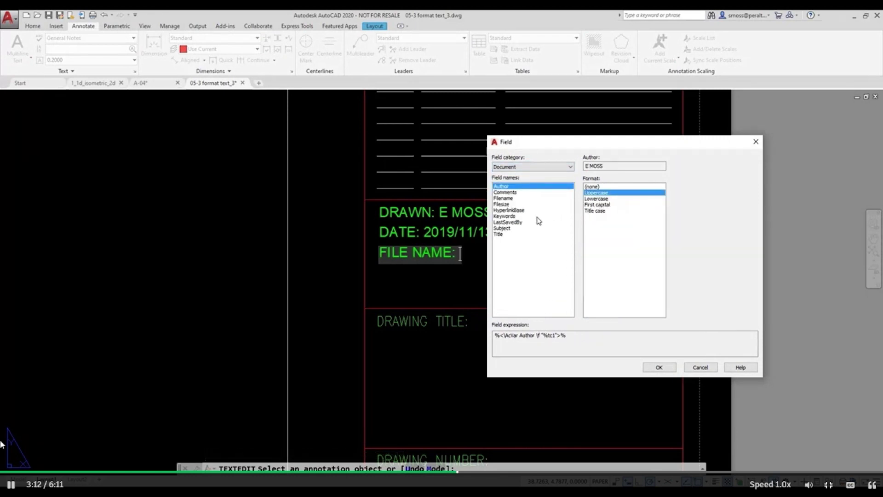
{"action": "left_click", "coordinate": [503, 198]}
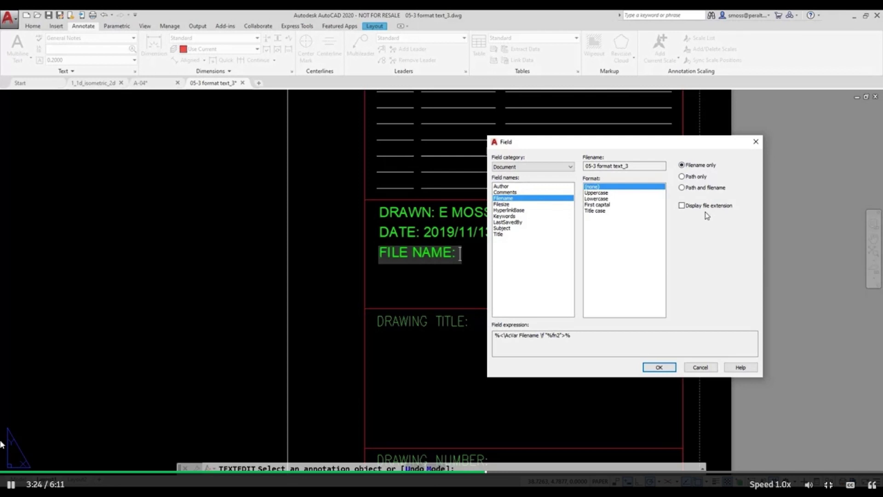
{"action": "left_click", "coordinate": [659, 367]}
{"action": "left_click", "coordinate": [515, 359]}
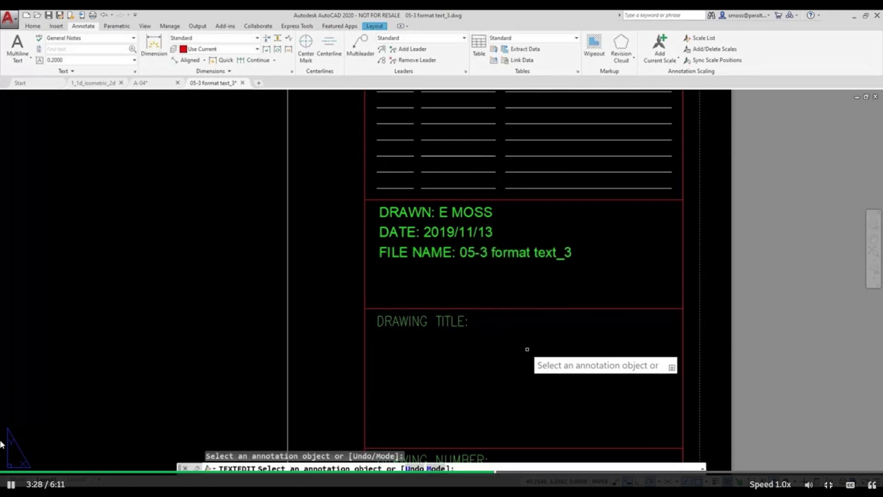
{"action": "right_click", "coordinate": [528, 349]}
{"action": "left_click", "coordinate": [543, 356]}
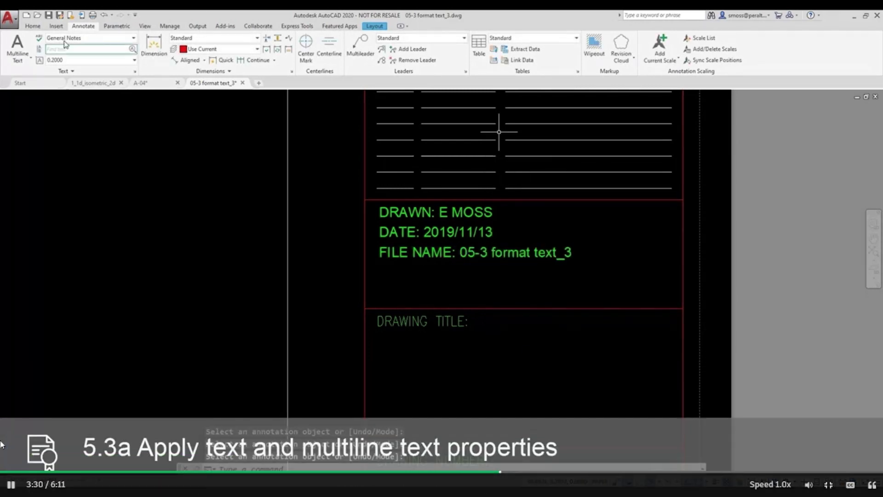
Start a multiline text object with its bounding box spanning the space below the title block's DRAWING TITLE: label
{"action": "left_click", "coordinate": [31, 26]}
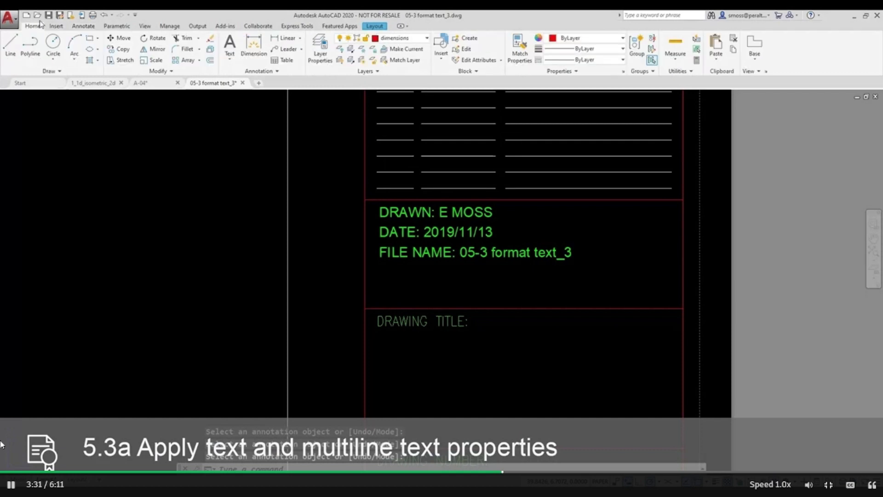
{"action": "left_click", "coordinate": [229, 58]}
{"action": "left_click", "coordinate": [244, 76]}
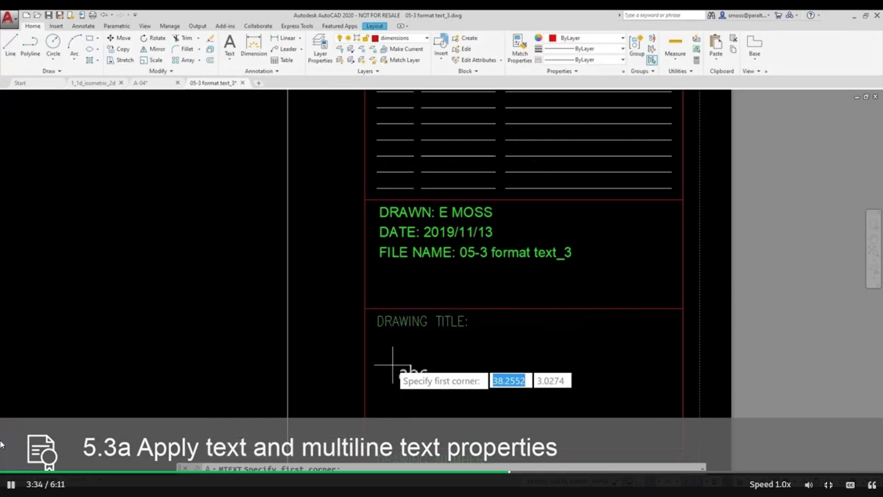
{"action": "left_click", "coordinate": [391, 341]}
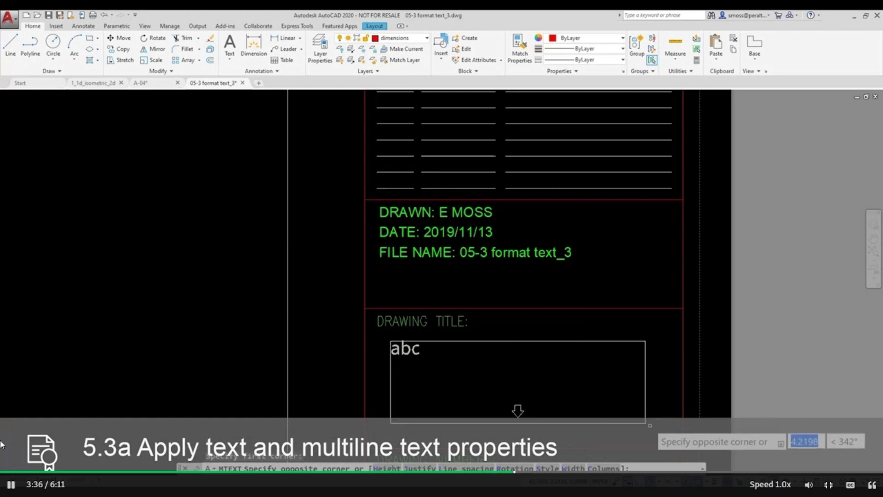
{"action": "left_click", "coordinate": [668, 436]}
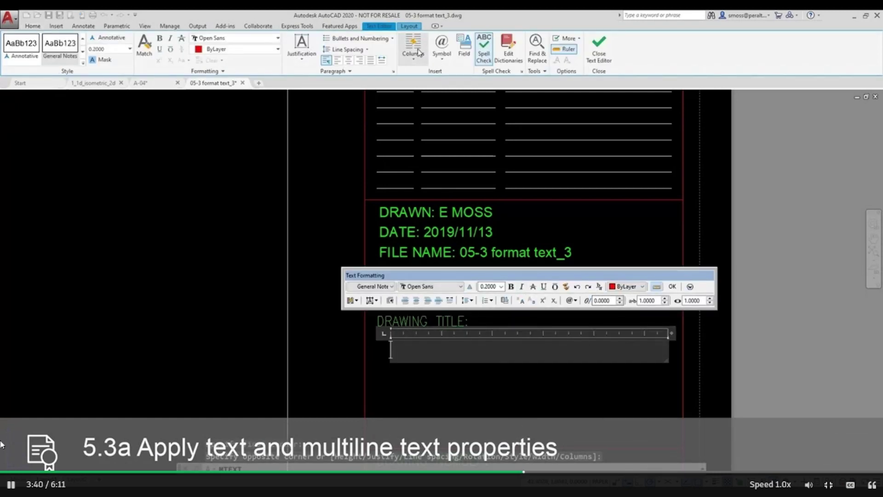
Insert the document's Title field in uppercase format into the new multiline text
{"action": "left_click", "coordinate": [463, 53]}
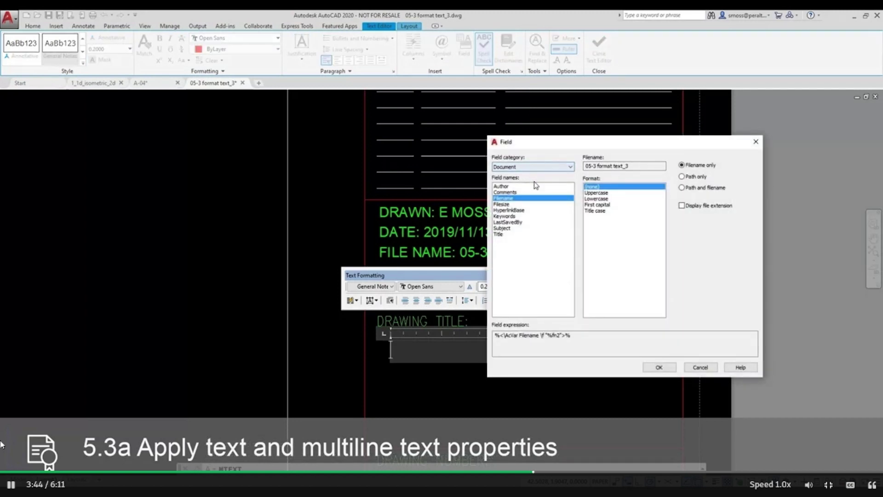
{"action": "left_click", "coordinate": [505, 234]}
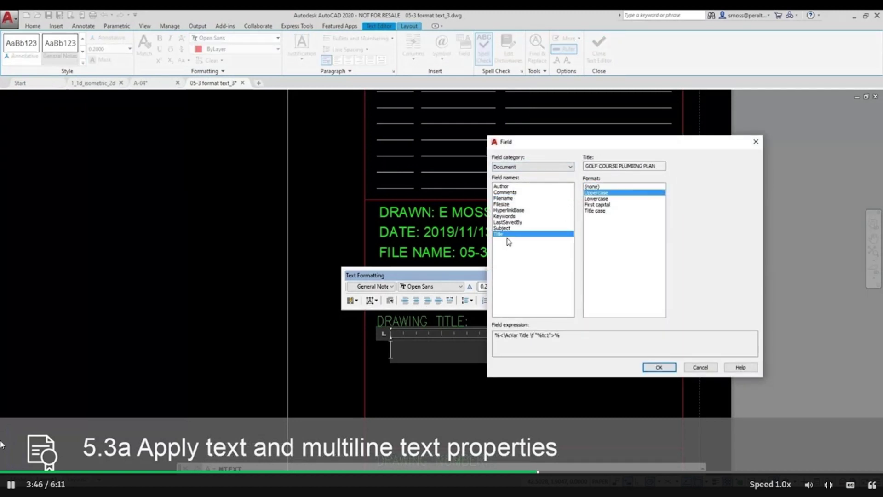
{"action": "left_click", "coordinate": [659, 366]}
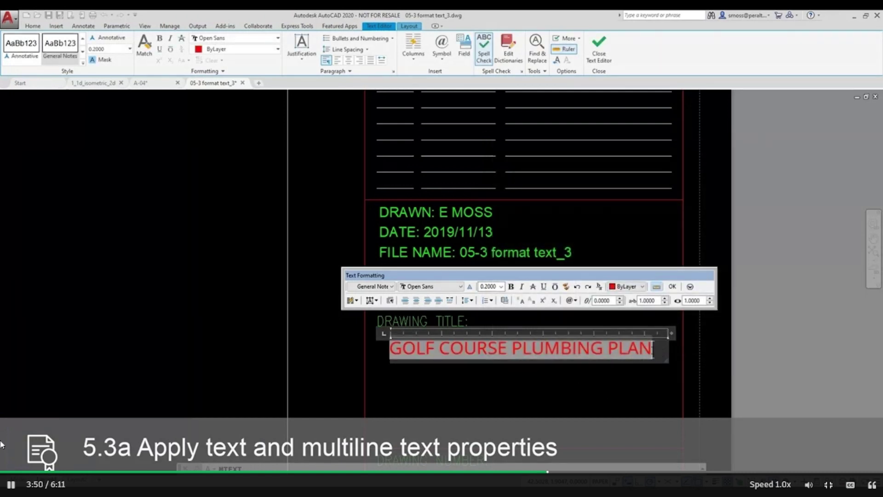
Set the drawing title's text height to 0.3993, centre it and finish the text edit
{"action": "left_click_drag", "start_coordinate": [661, 353], "coordinate": [399, 352]}
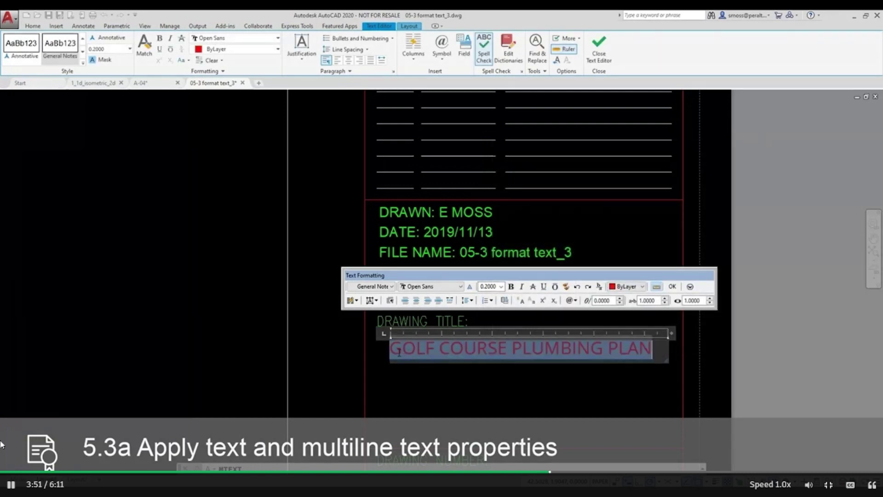
{"action": "left_click", "coordinate": [501, 286]}
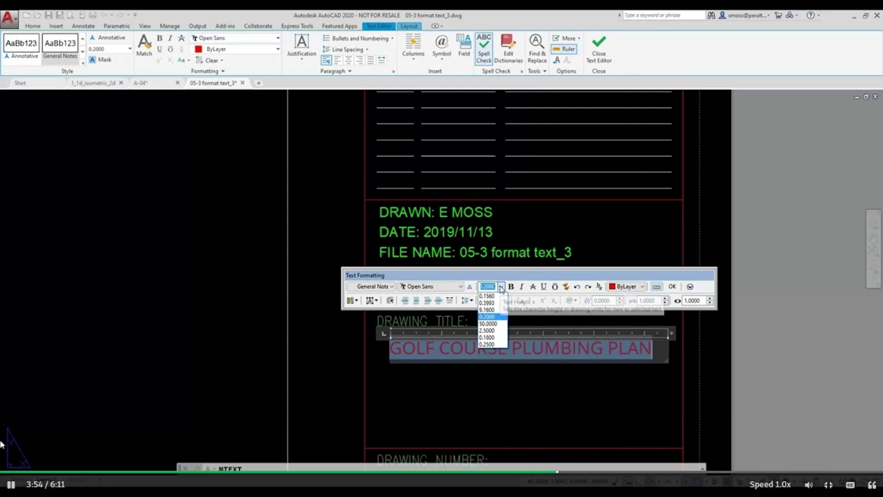
{"action": "left_click", "coordinate": [488, 303]}
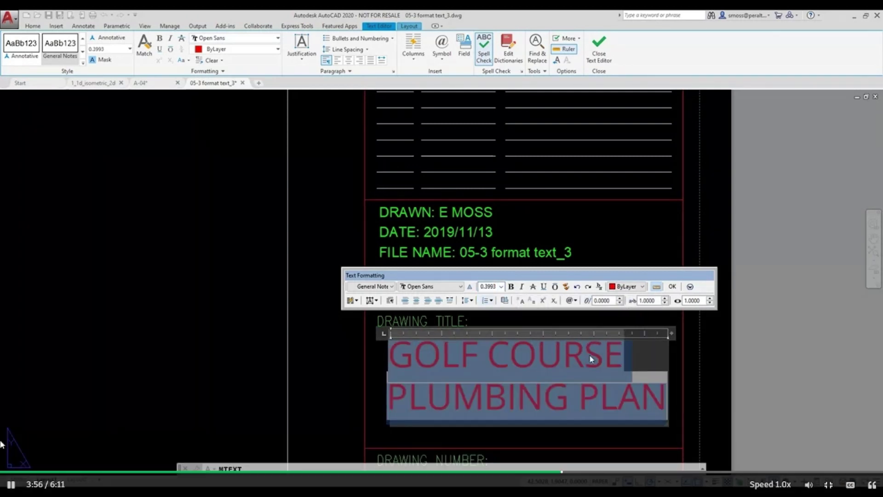
{"action": "left_click", "coordinate": [416, 301]}
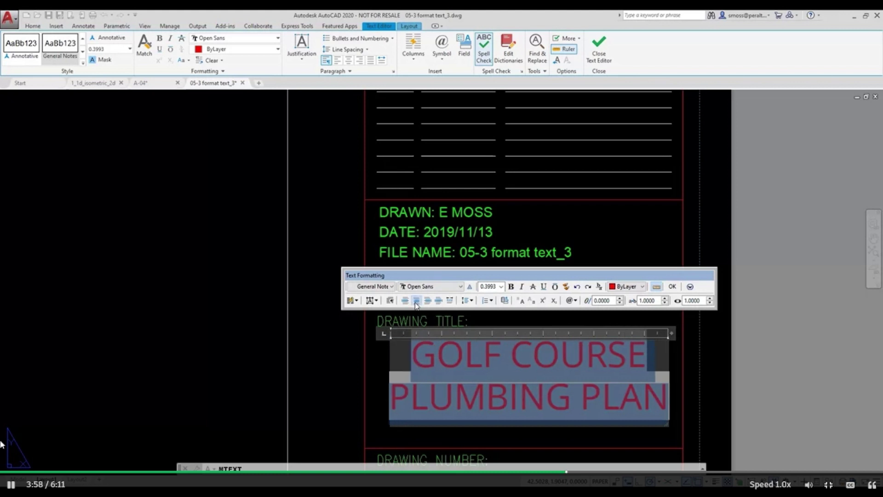
{"action": "left_click", "coordinate": [695, 372]}
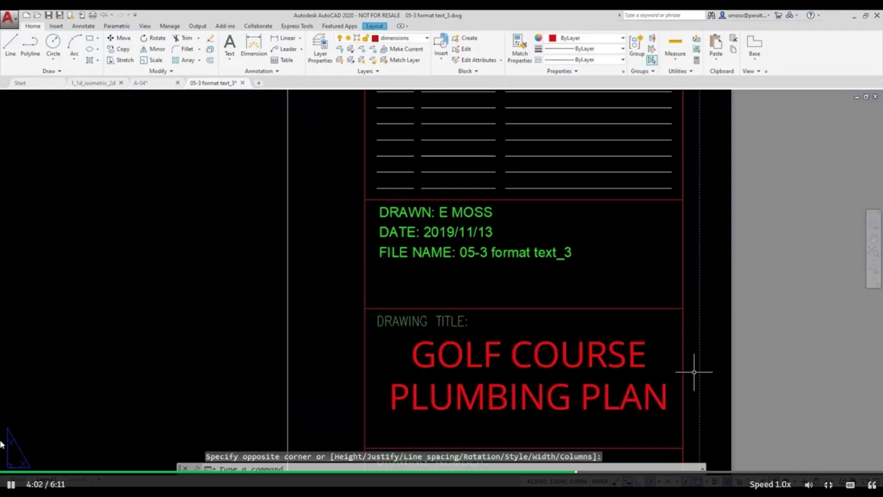
Return to model space and set up a spelling check limited to selected objects
{"action": "scroll", "coordinate": [554, 331], "scroll_direction": "down", "scroll_amount": 4}
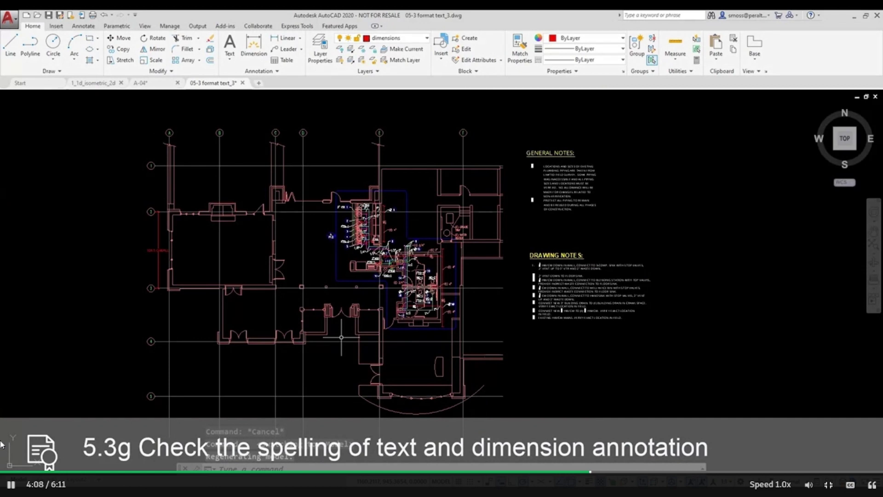
{"action": "left_click", "coordinate": [82, 28]}
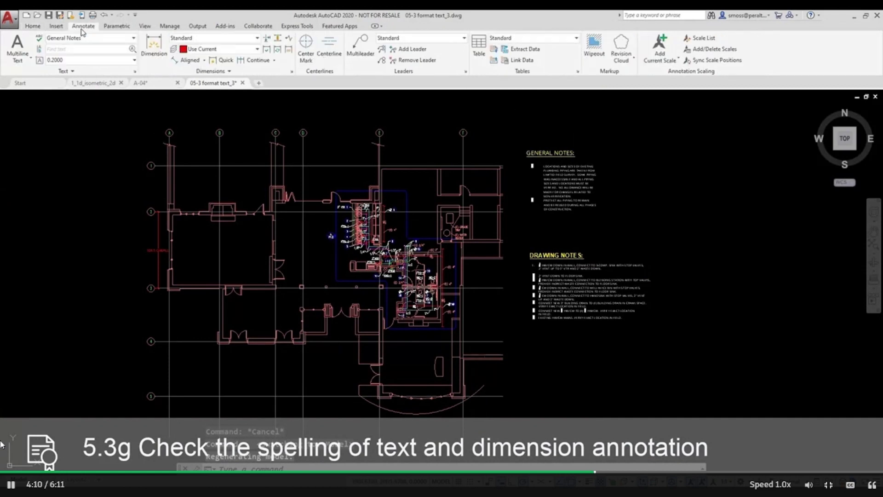
{"action": "left_click", "coordinate": [39, 39]}
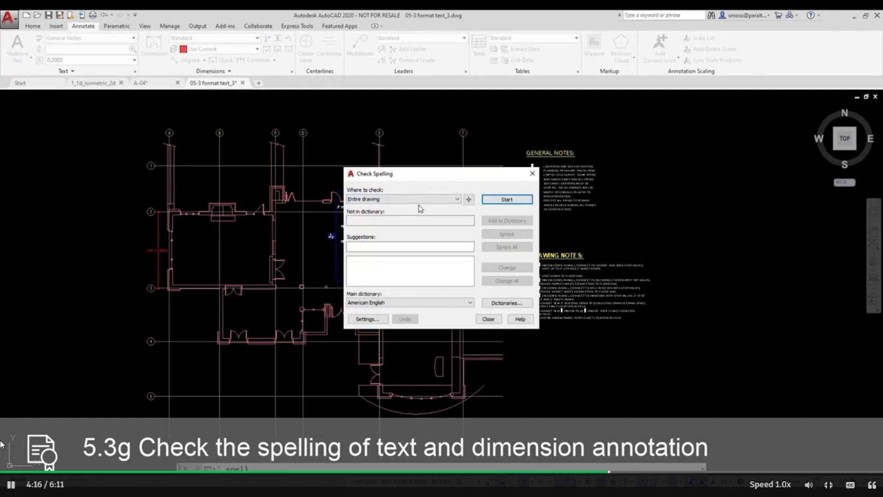
{"action": "left_click", "coordinate": [435, 199]}
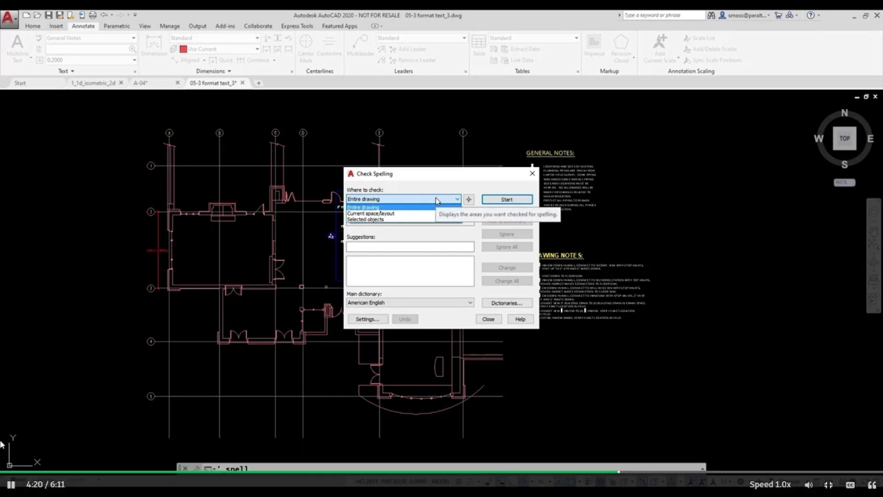
{"action": "left_click", "coordinate": [370, 220]}
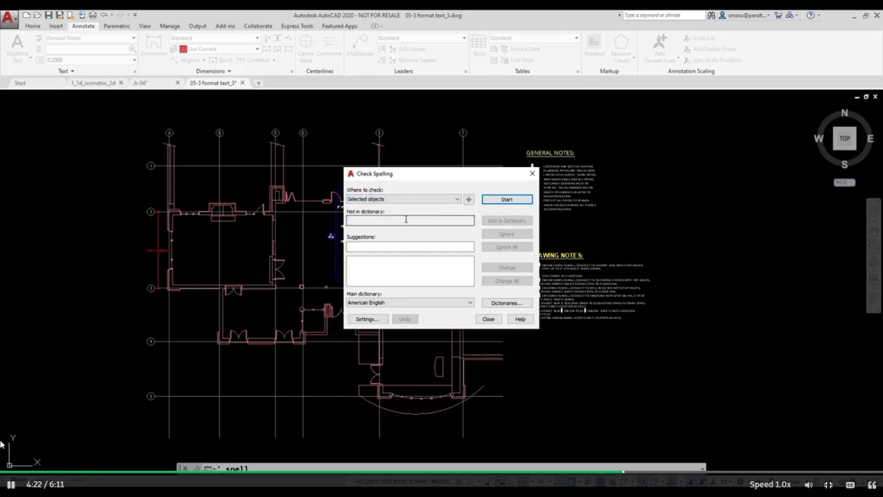
Select the drawing notes text block and the vertical dimension beside the building's left wall for the spelling check
{"action": "left_click", "coordinate": [469, 199]}
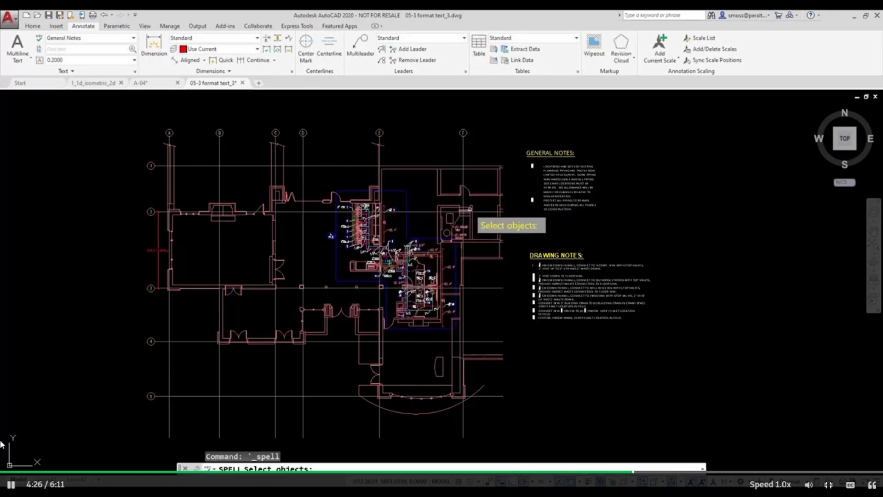
{"action": "left_click", "coordinate": [598, 290]}
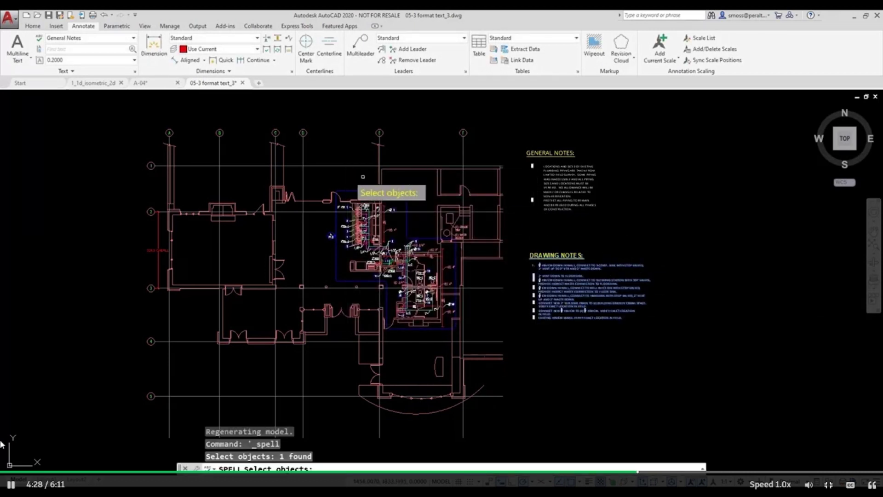
{"action": "left_click", "coordinate": [157, 241]}
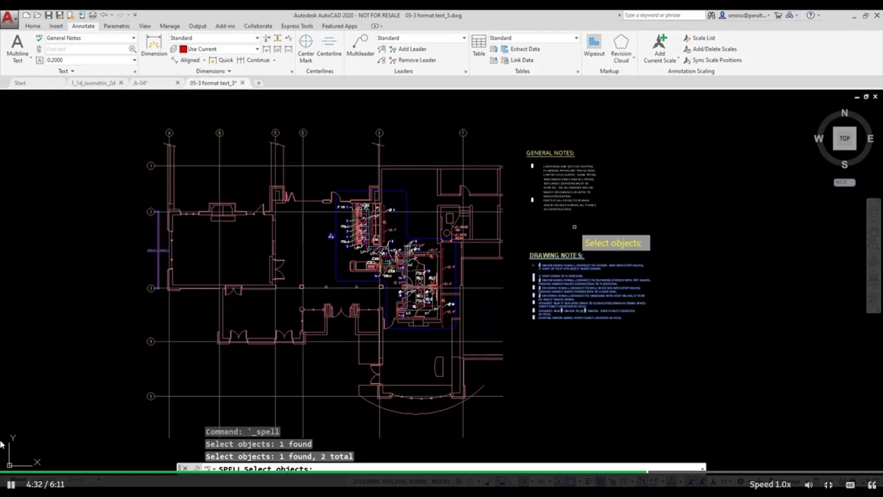
{"action": "key", "text": "Return"}
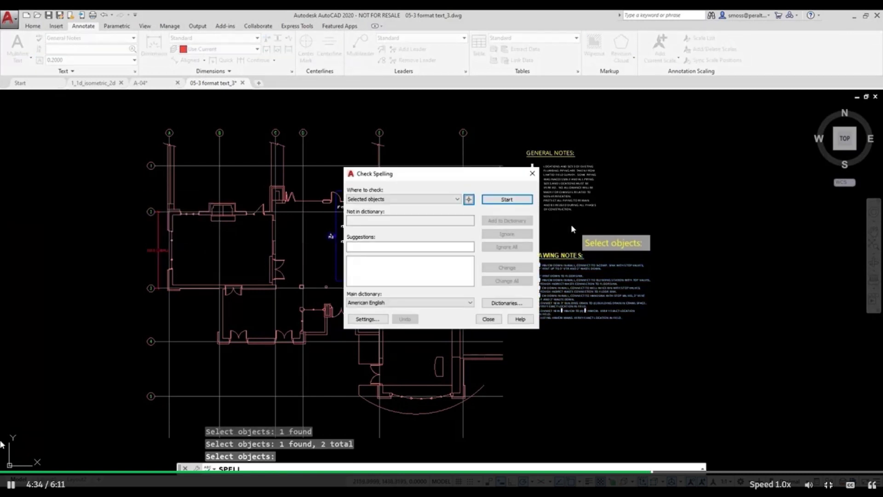
Start the spelling check on the selected objects and add the notes' abbreviations HW and CW to the dictionary
{"action": "left_click", "coordinate": [507, 199]}
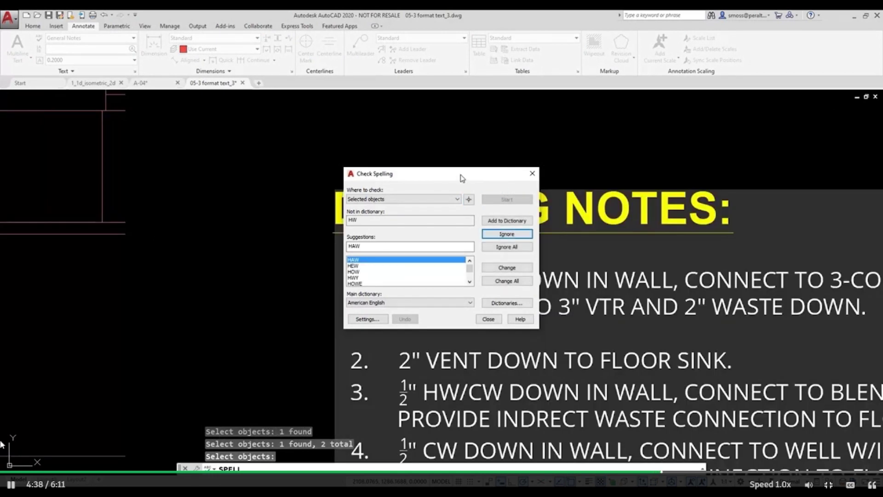
{"action": "left_click_drag", "start_coordinate": [461, 177], "coordinate": [240, 148]}
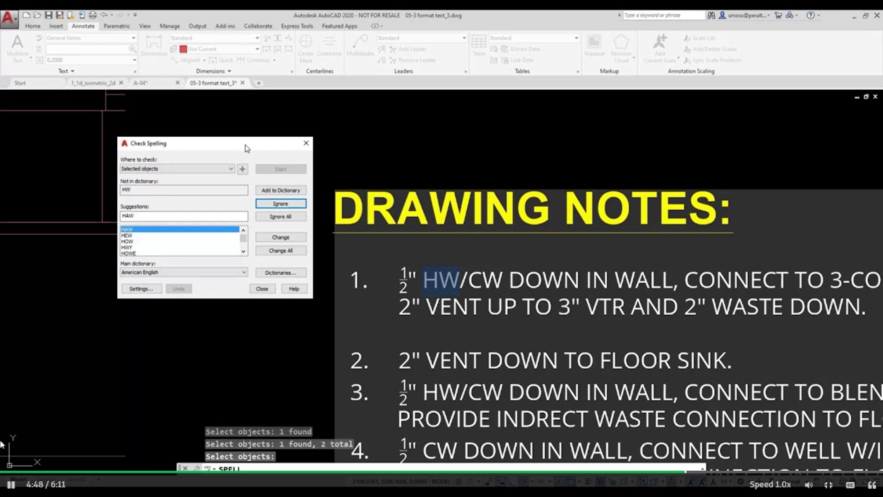
{"action": "left_click", "coordinate": [281, 192]}
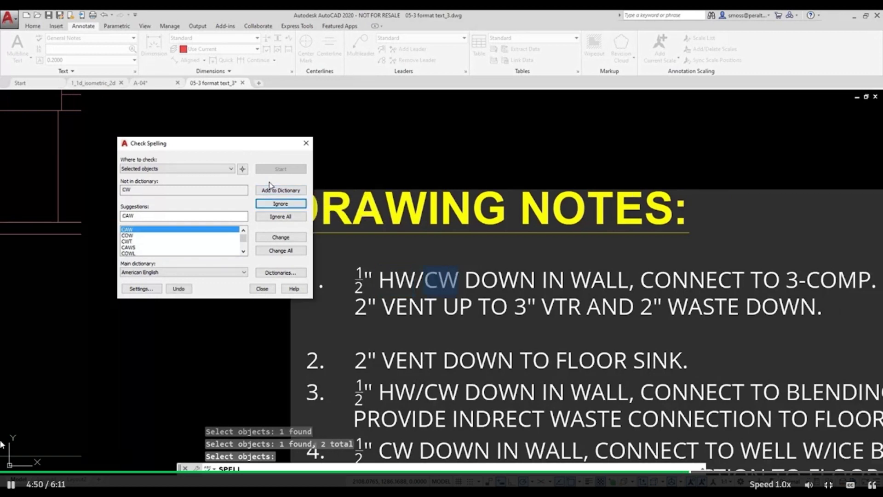
{"action": "left_click", "coordinate": [282, 192]}
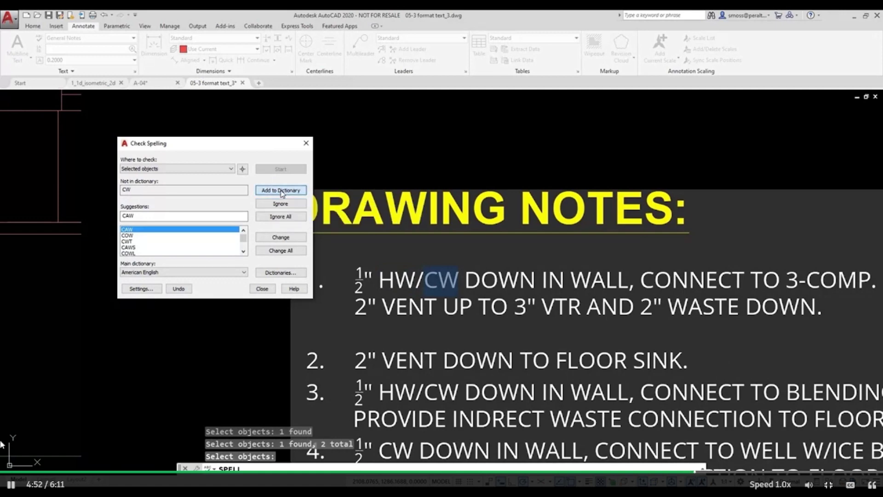
{"action": "left_click", "coordinate": [282, 191]}
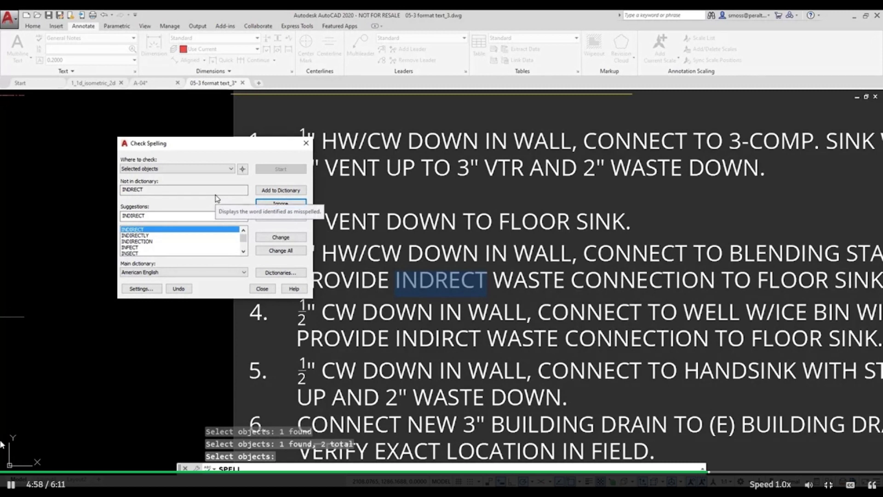
Correct the misspelled words INDRECT and INDIRCT in the drawing notes to INDIRECT
{"action": "left_click", "coordinate": [274, 240]}
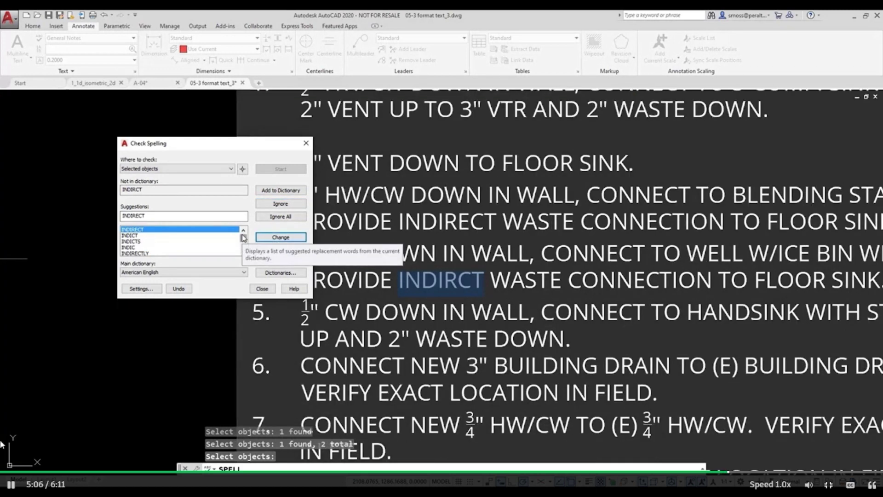
{"action": "left_click", "coordinate": [273, 239]}
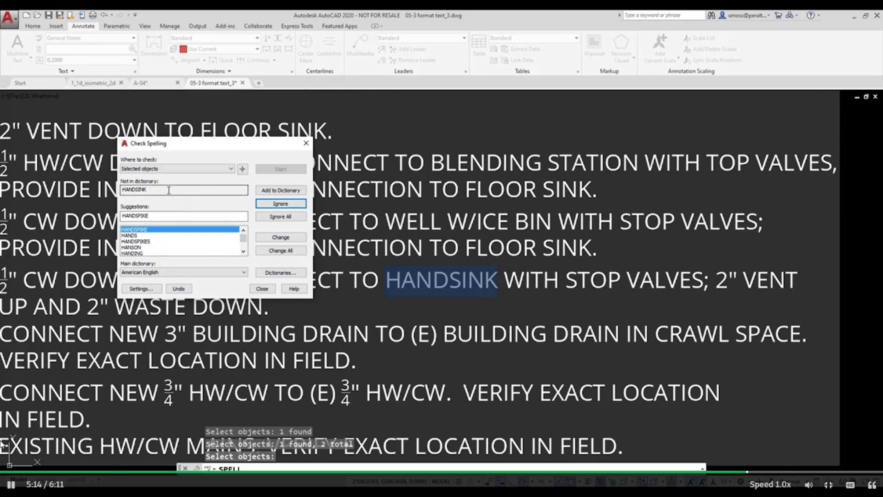
Add HANDSINK to the dictionary and correct OVERLL to OVERALL in the vertical dimension's text
{"action": "left_click", "coordinate": [257, 189]}
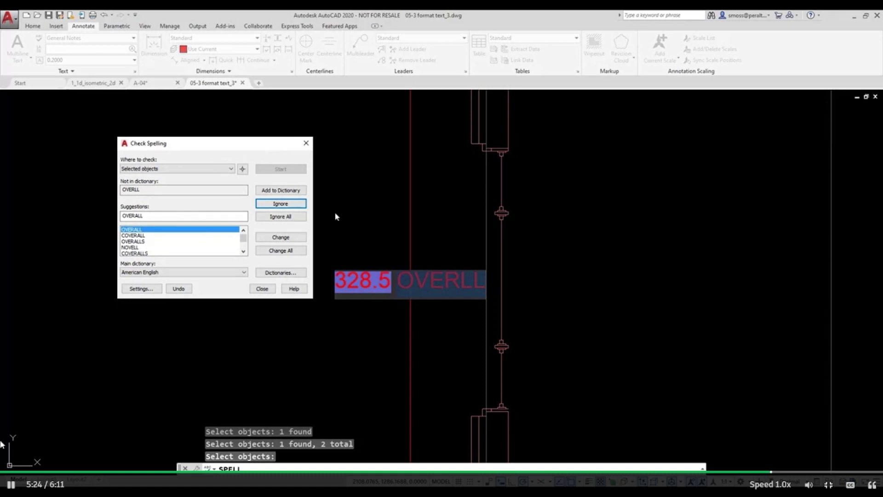
{"action": "left_click", "coordinate": [275, 239]}
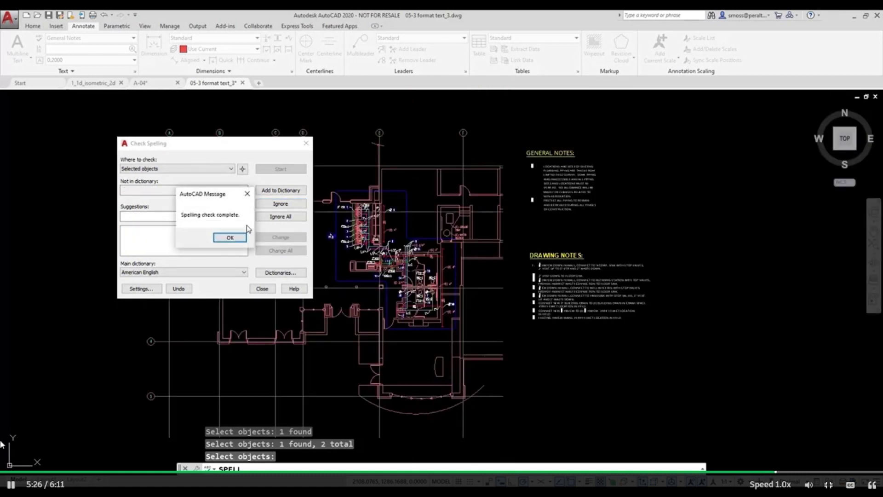